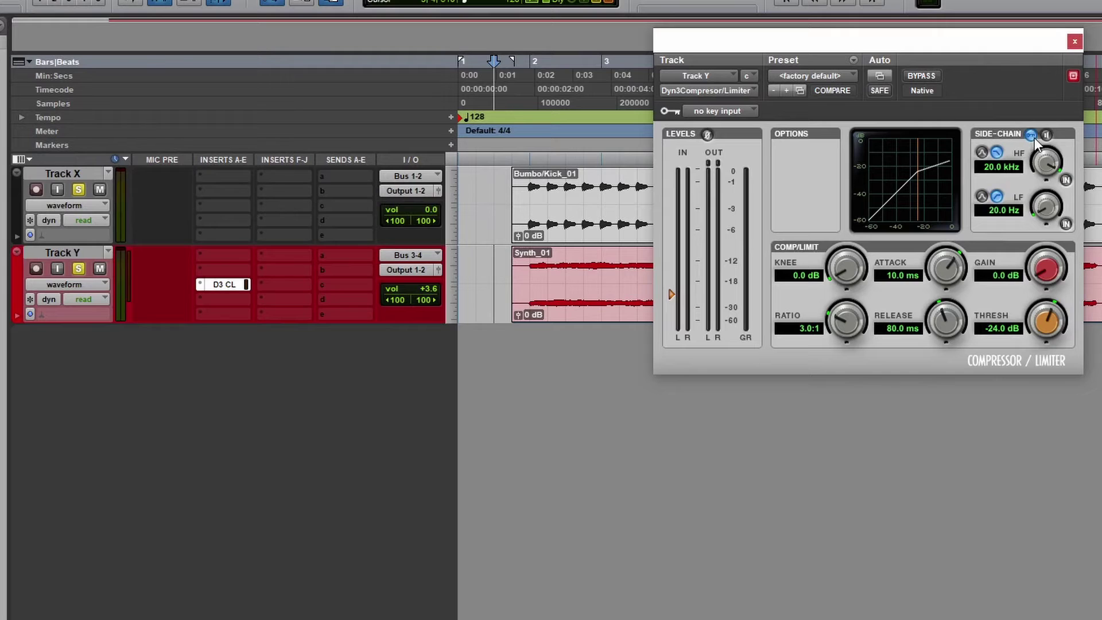
- Enable the external key side-chain on Track Y's compressor and set its key input to Bus 7 (Mono)
click(1032, 135)
click(737, 110)
mouse_move(779, 172)
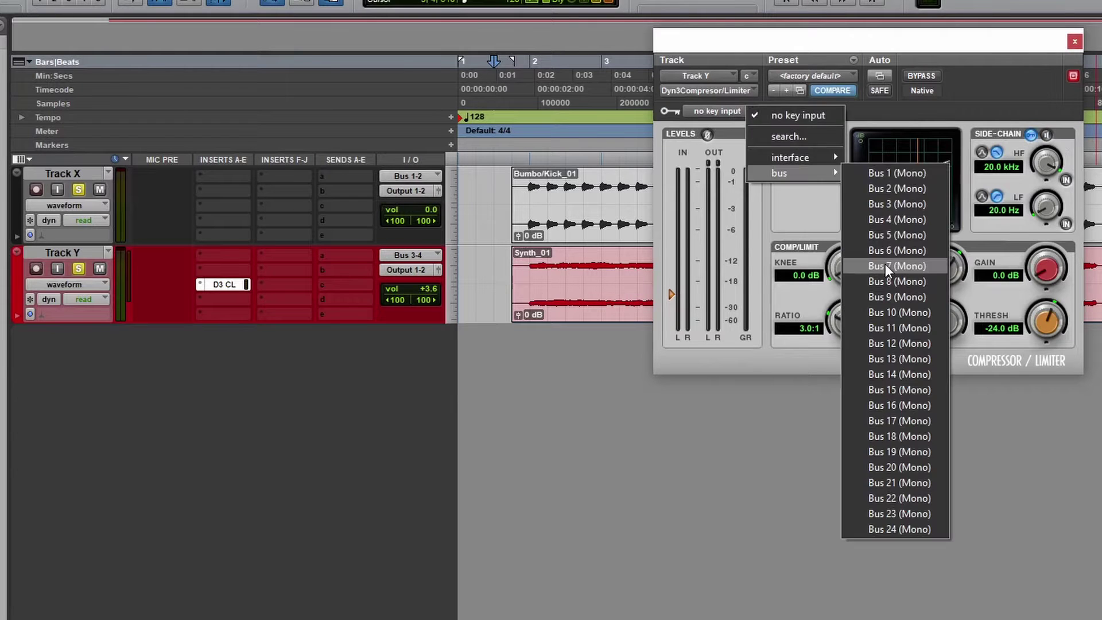
click(885, 264)
- Add a Bus 7 send on Track X, set its level to -3.0 dB and move the send fader window away from the plug-in
click(328, 175)
mouse_move(368, 237)
click(512, 368)
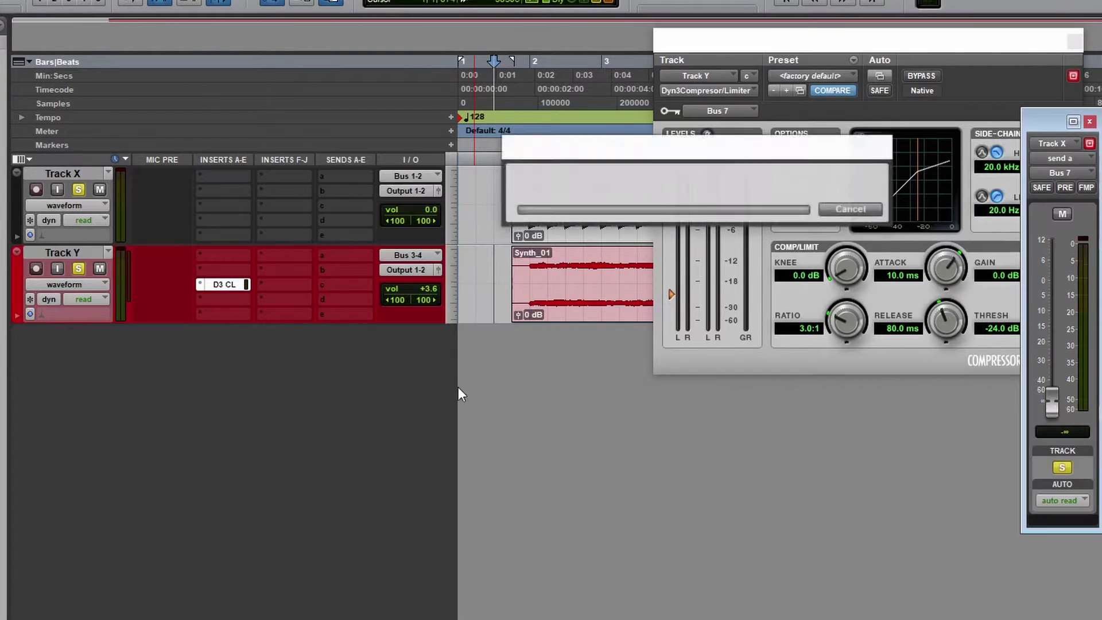
drag(545, 467, 545, 456)
drag(556, 361, 552, 354)
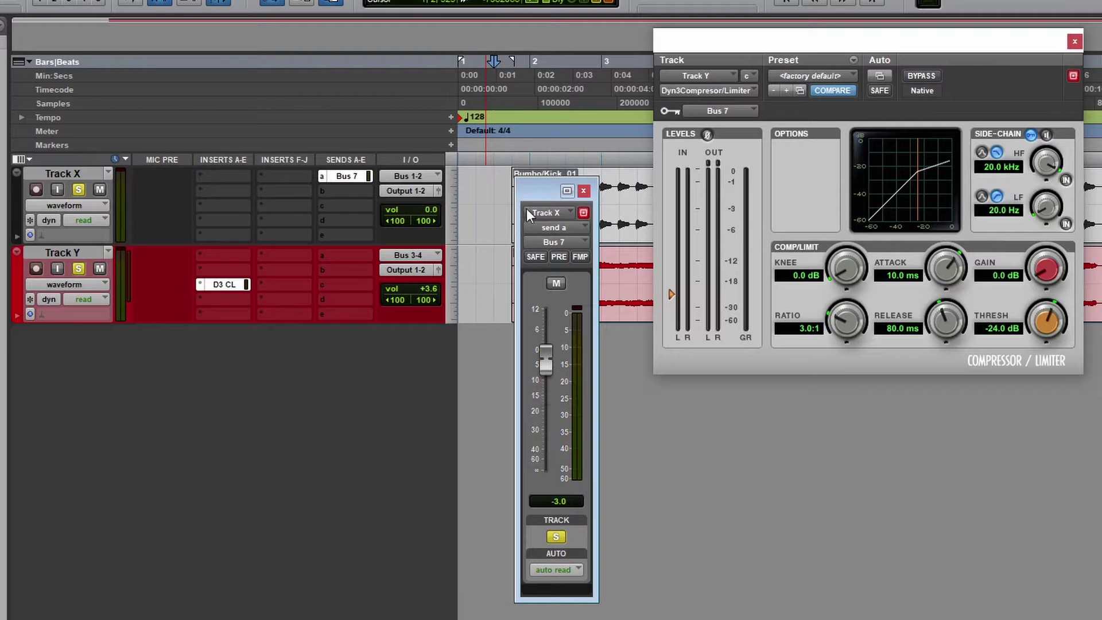
drag(534, 195, 440, 280)
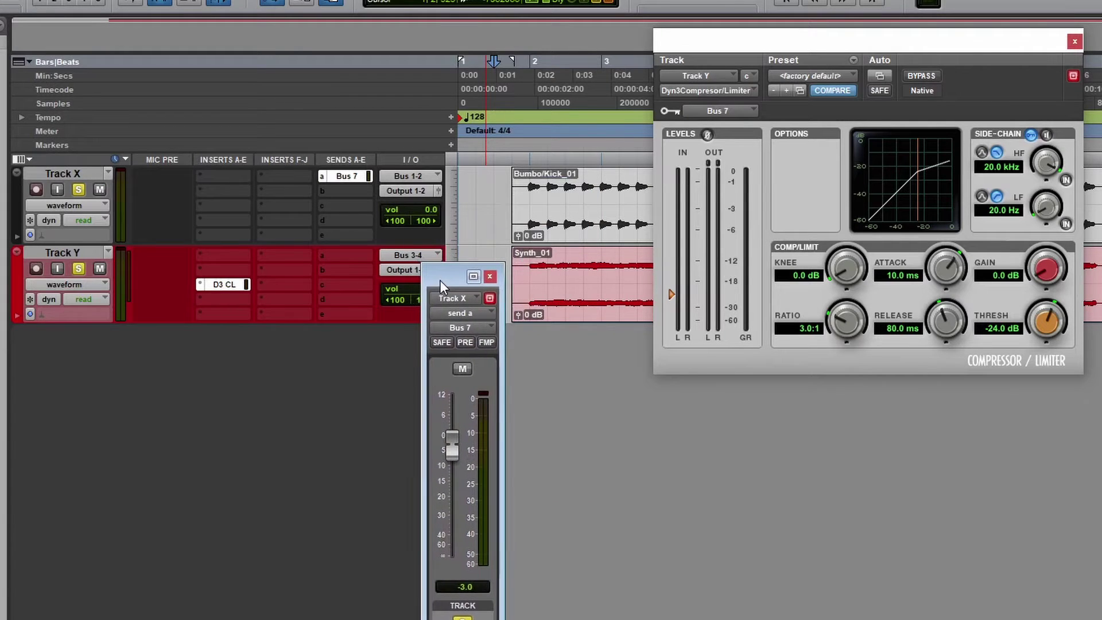
- Play the tracks and compare Track Y with its side-chain compressor bypassed and active
key(space)
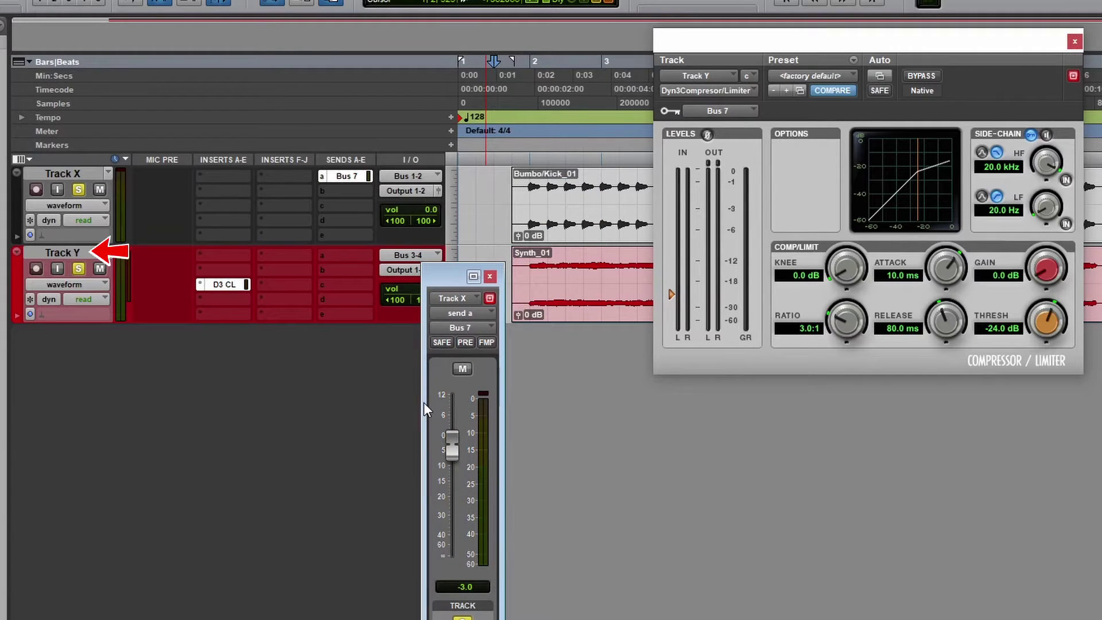
ctrl+click(227, 285)
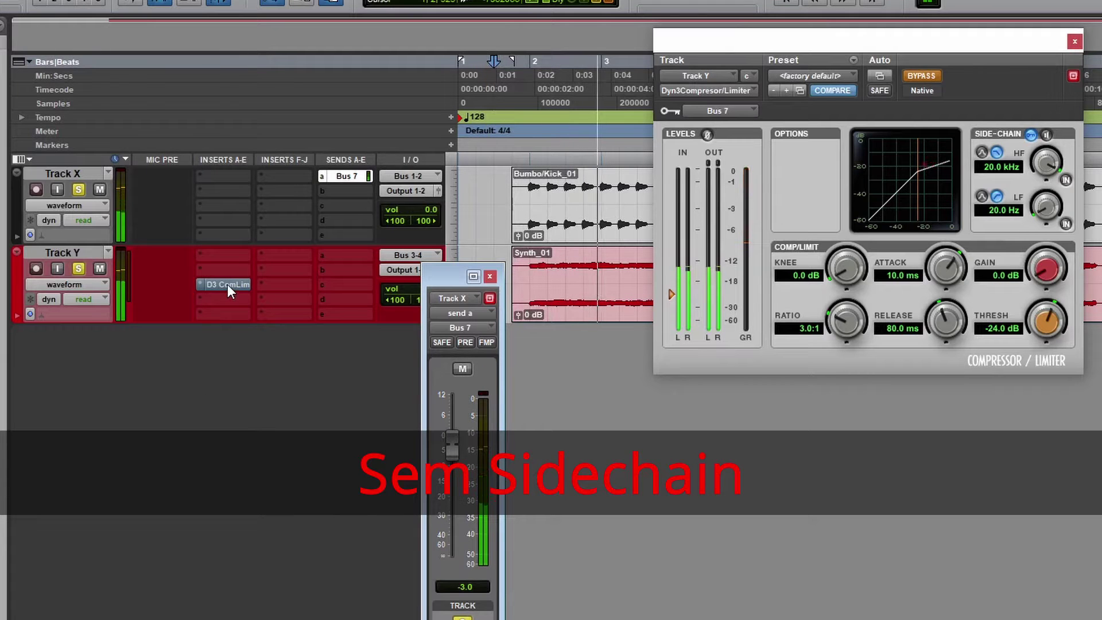
ctrl+click(227, 284)
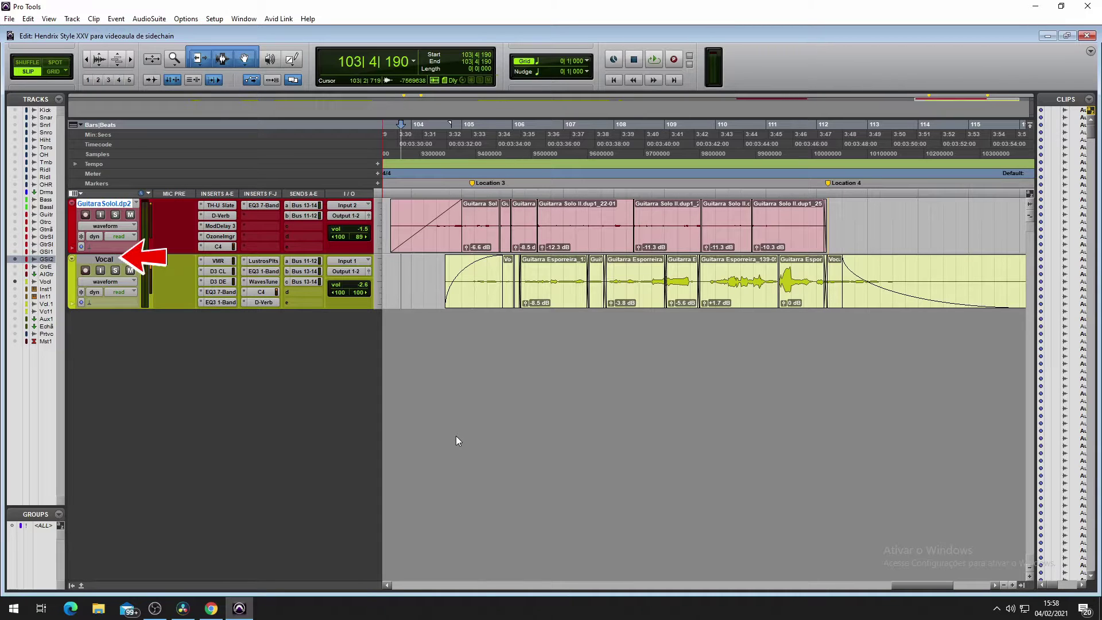
- Play the guitar solo and Vocal passage in the mix and soloed, clear the solo, and return the playback start to bar 104
key(space)
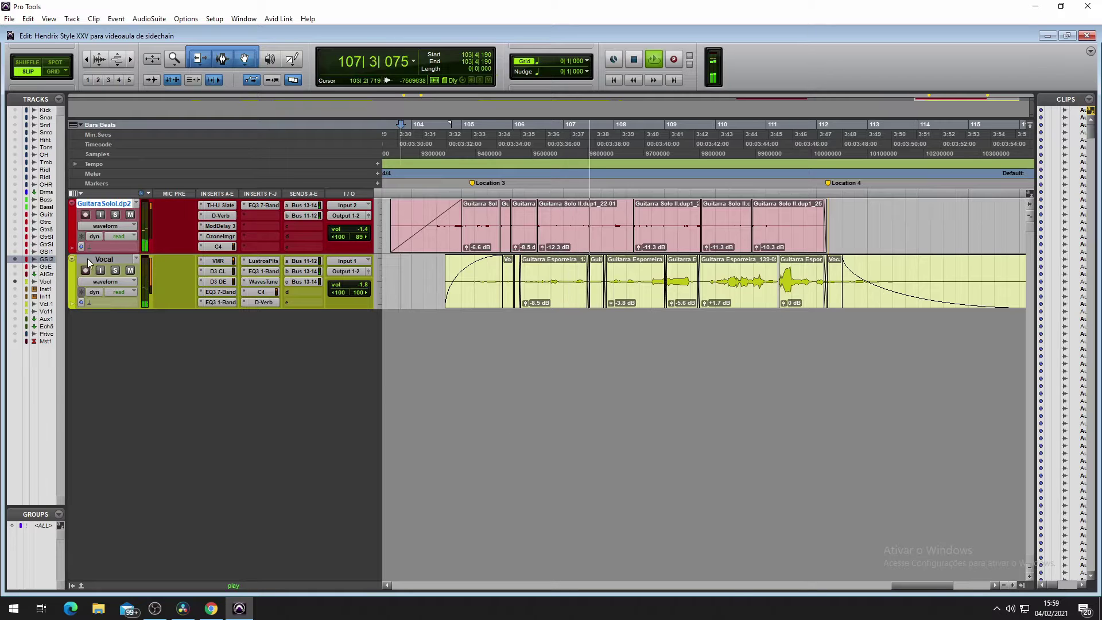
click(114, 271)
click(116, 215)
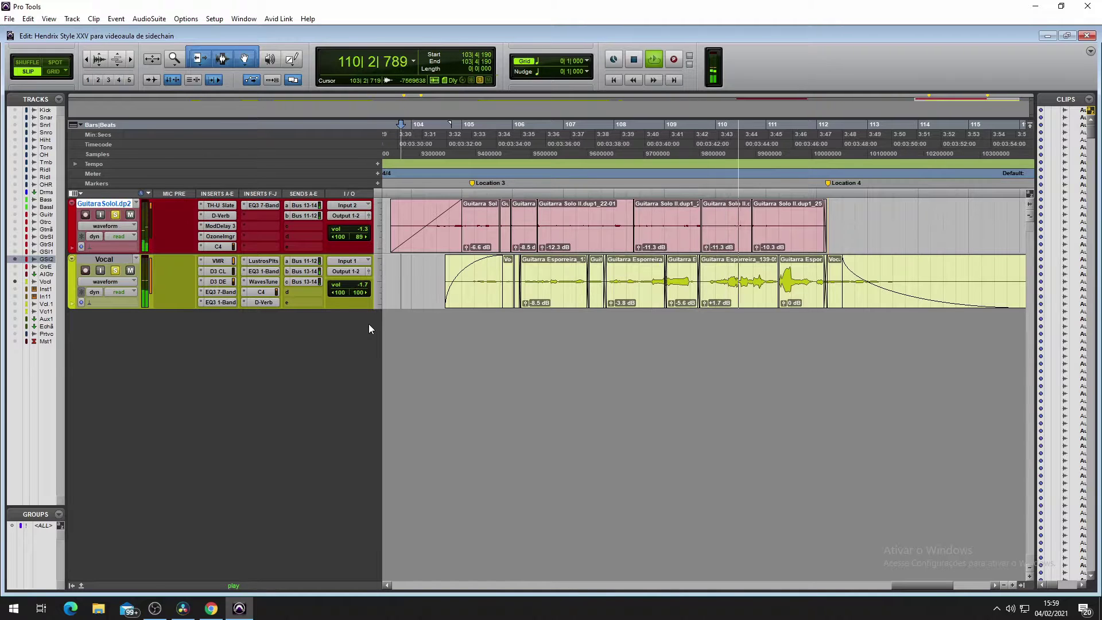
key(space)
click(116, 215)
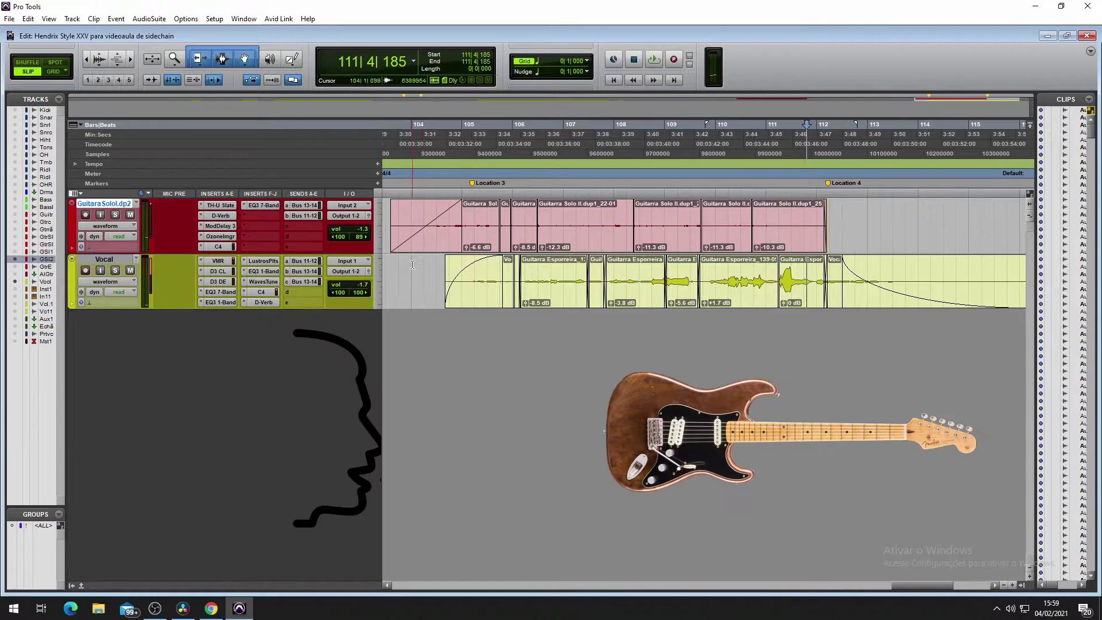
click(411, 265)
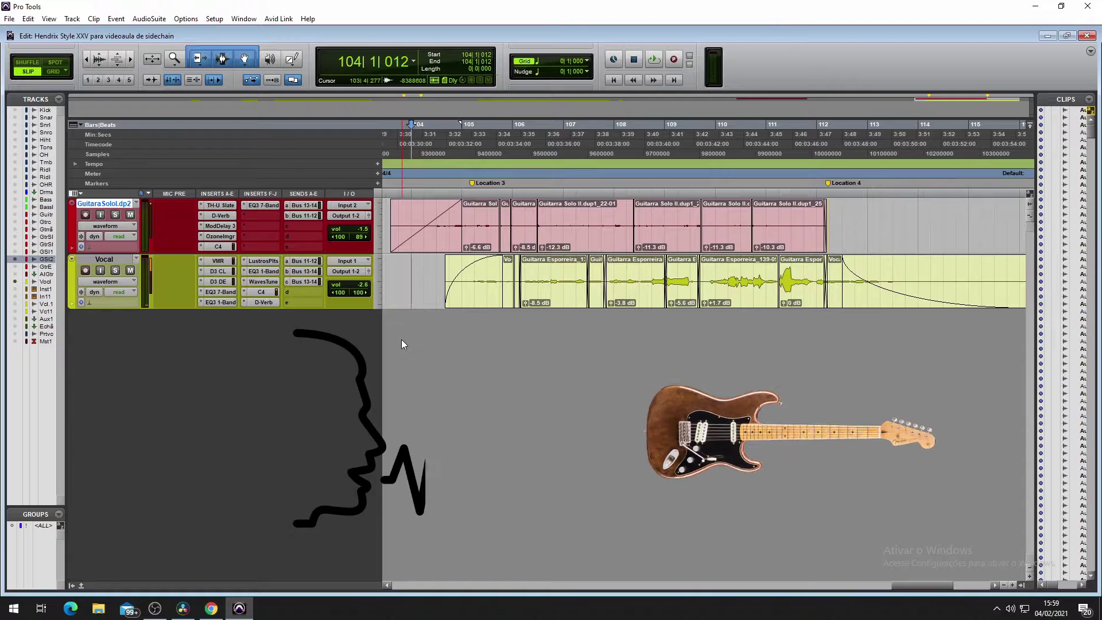
- Insert the stereo Dyn3 Compressor/Limiter plug-in in a free insert slot on the guitar solo track
click(246, 226)
mouse_move(289, 262)
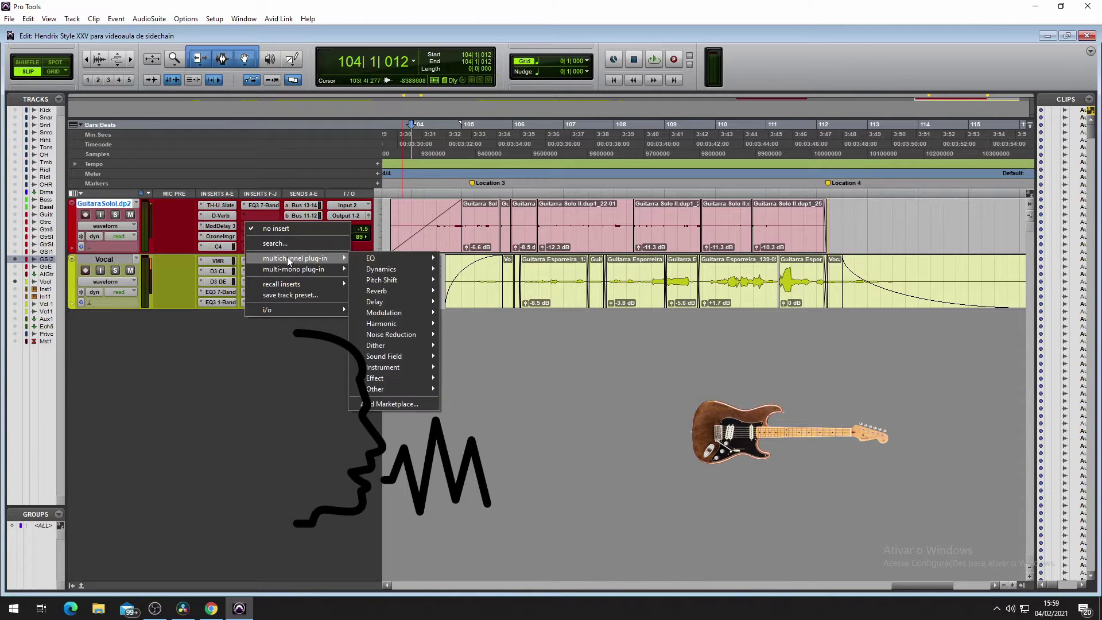
mouse_move(402, 269)
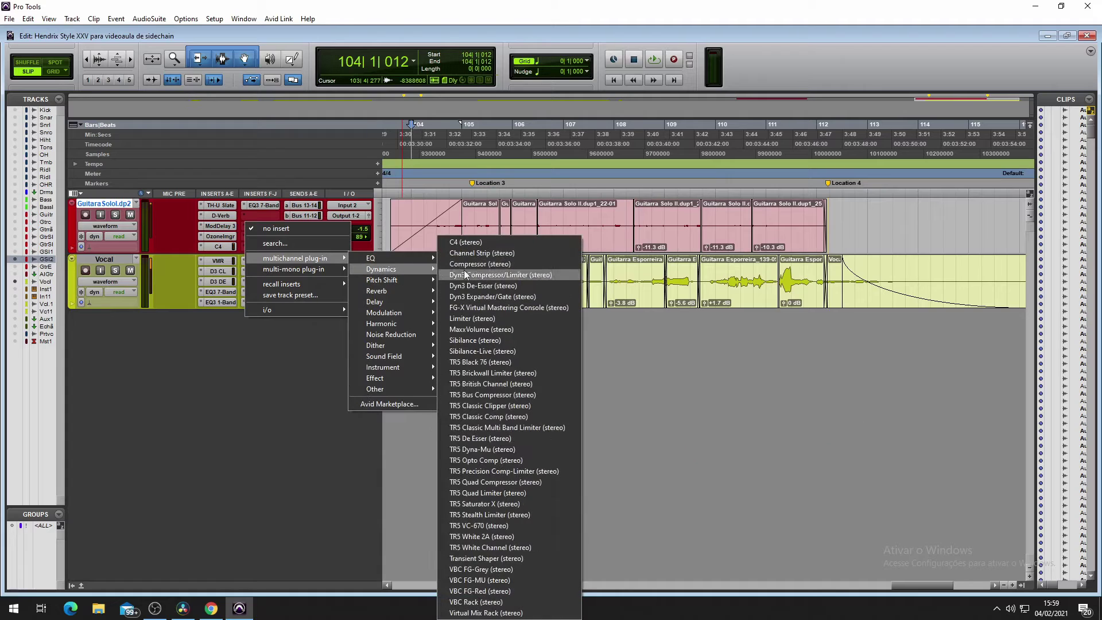
click(504, 275)
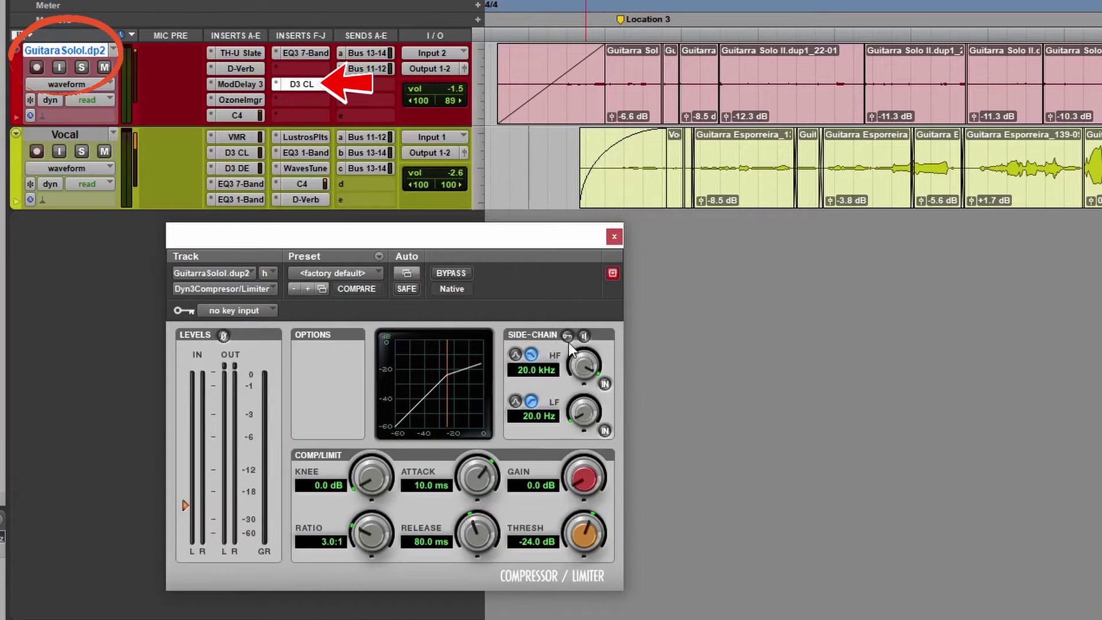
- Enable the external key side-chain on the guitar solo compressor and set its key input to Bus 20 (Mono)
click(568, 337)
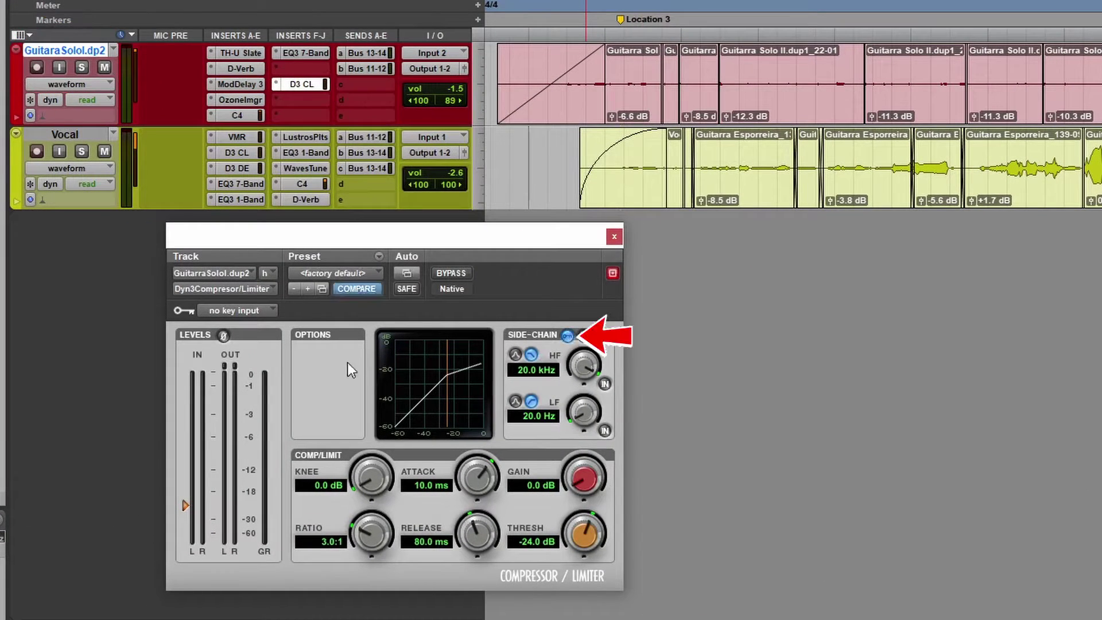
click(268, 309)
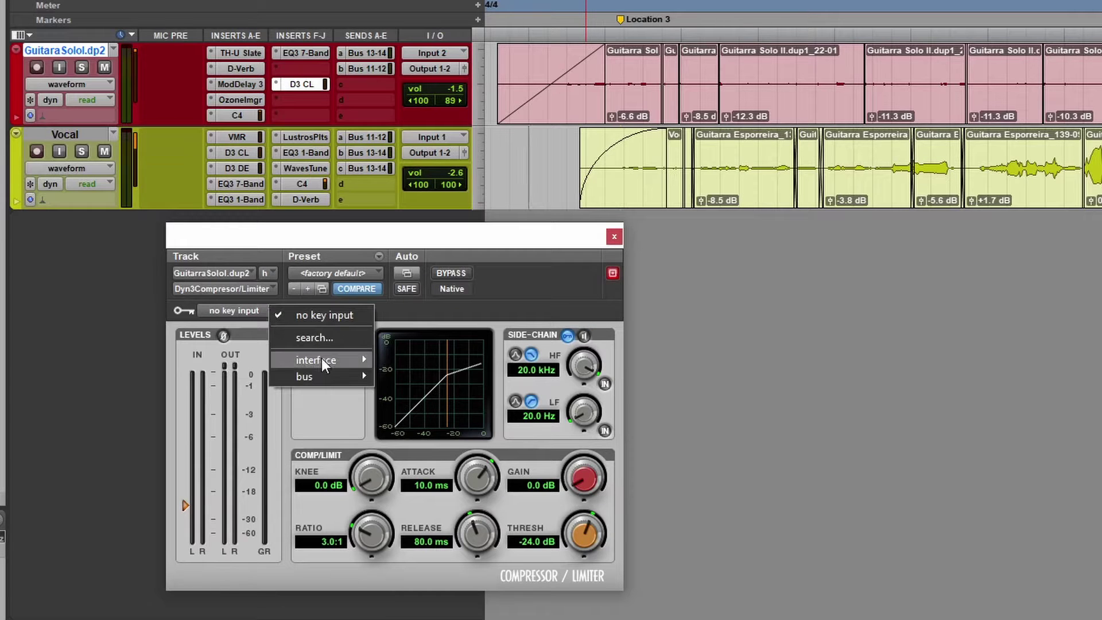
mouse_move(344, 375)
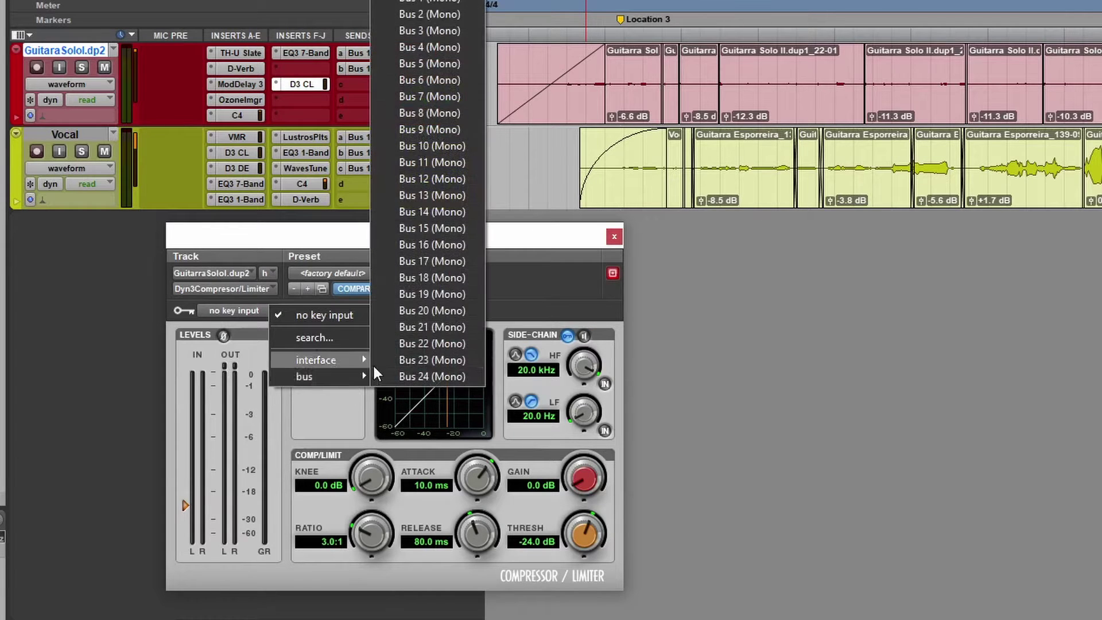
click(450, 307)
- Add a Bus 20 (Mono) send on the Vocal track and set its level to -3.6 dB
click(349, 182)
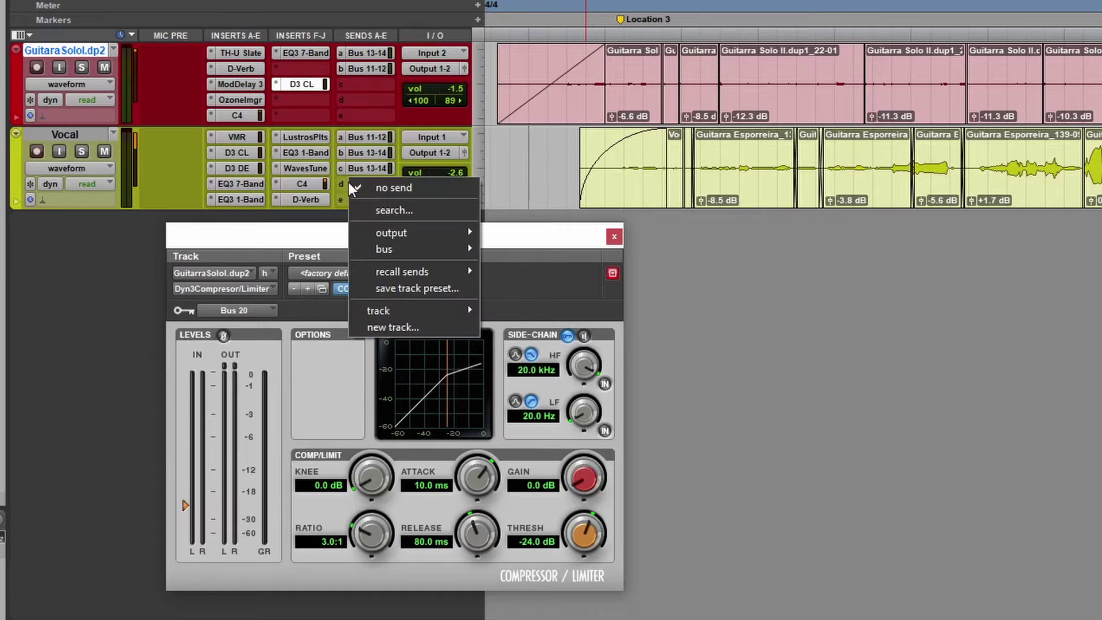
mouse_move(425, 249)
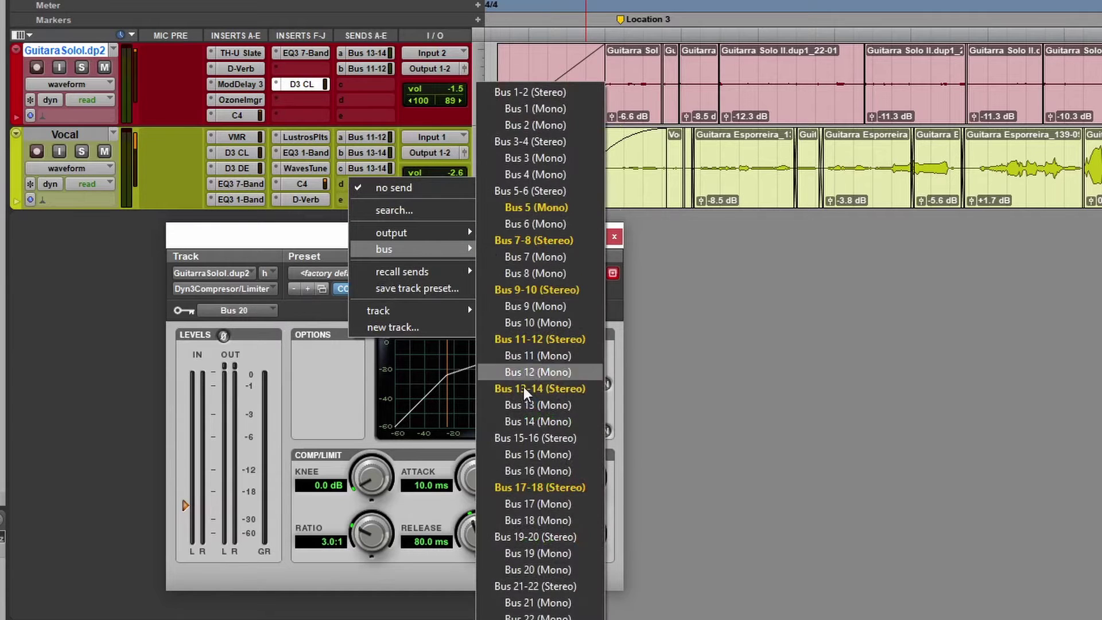
click(530, 566)
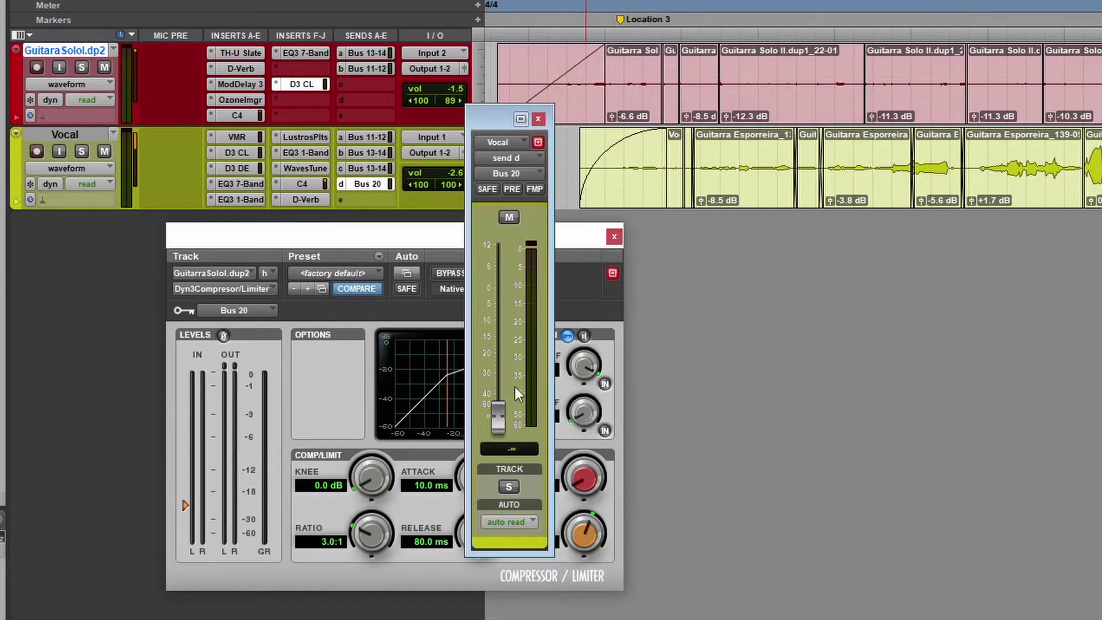
drag(480, 119, 933, 166)
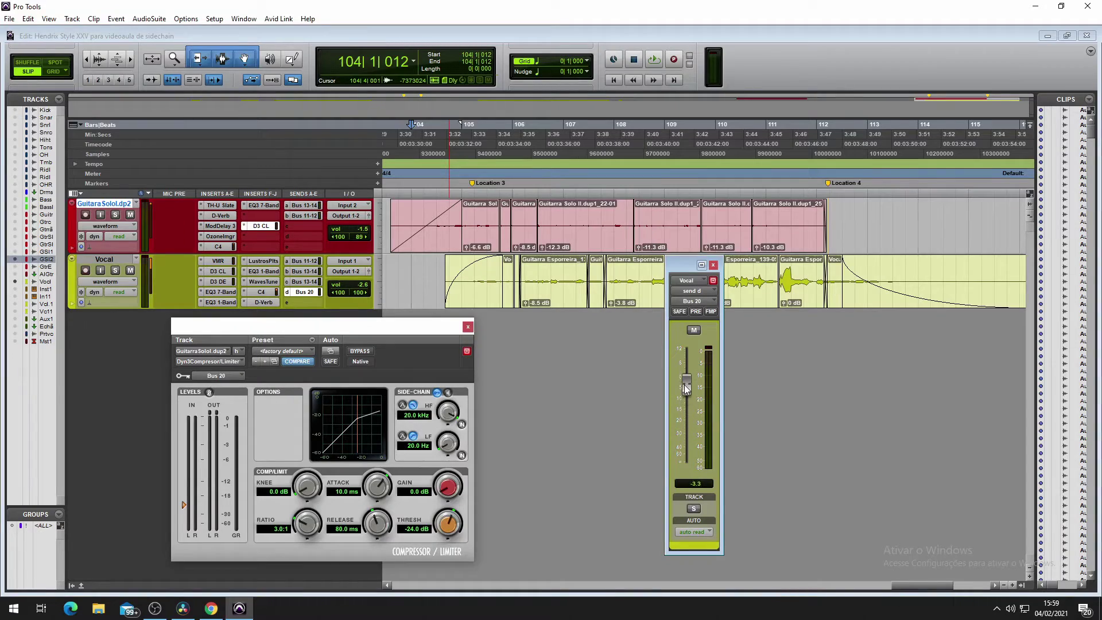
drag(686, 389, 684, 389)
- Play the passage from around bar 104 to check the guitar compressor's gain reduction against the vocal
click(401, 277)
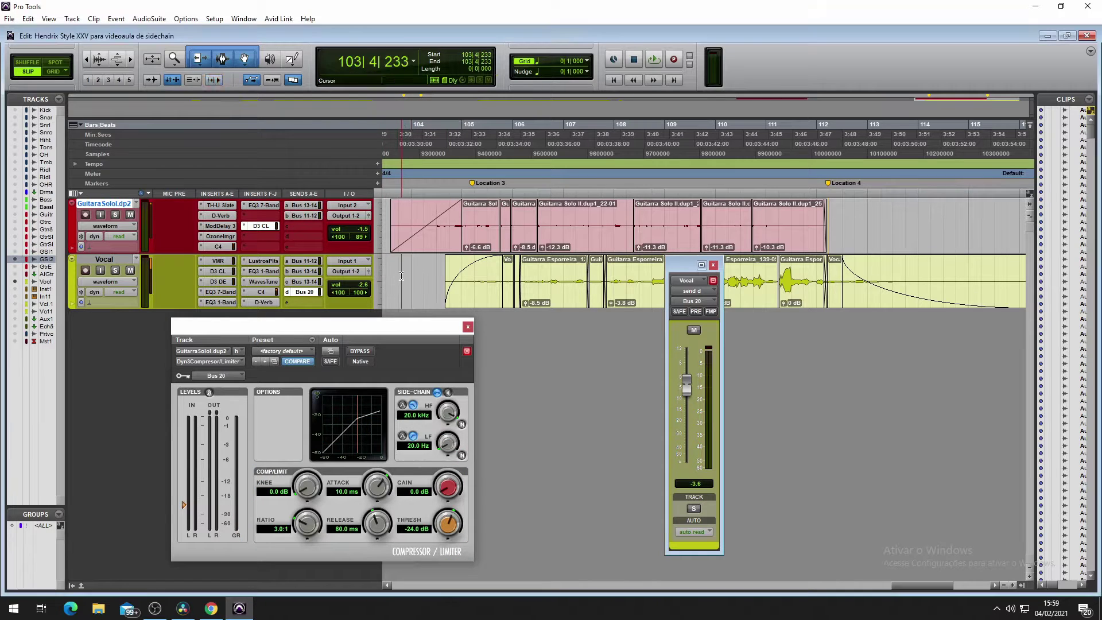
key(space)
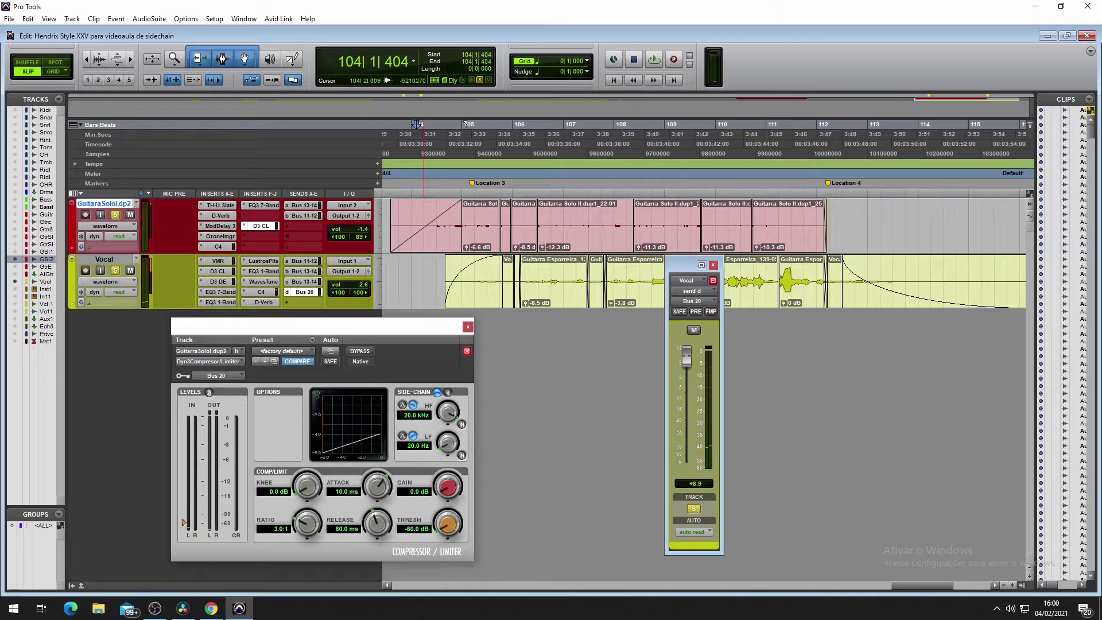
key(space)
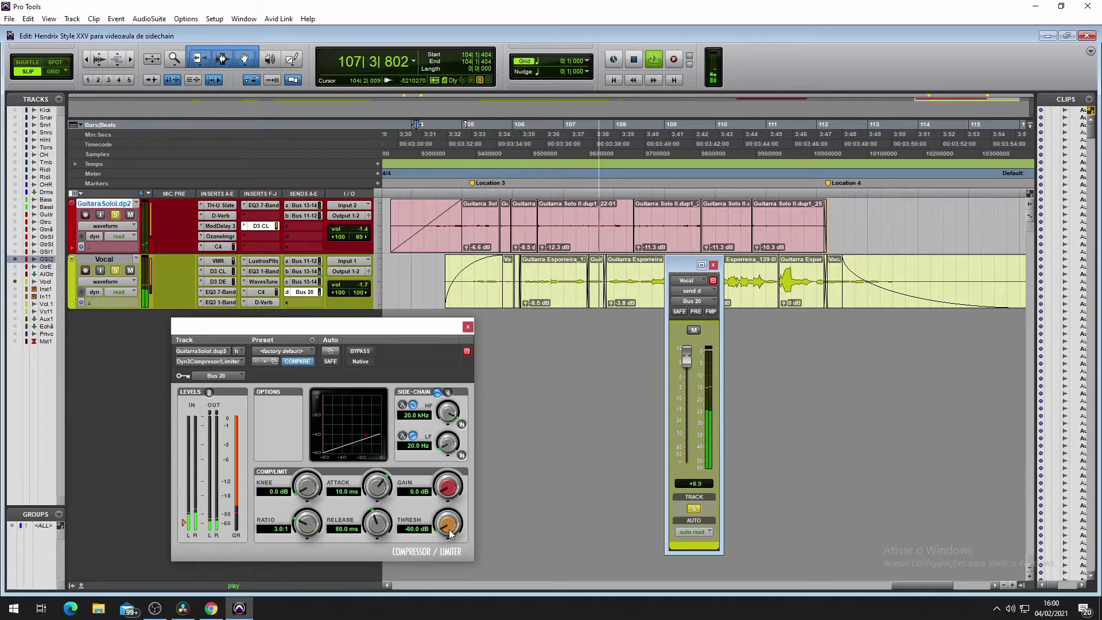
key(space)
- Set the guitar compressor's threshold to -22.9 dB while playing from bar 104
click(411, 269)
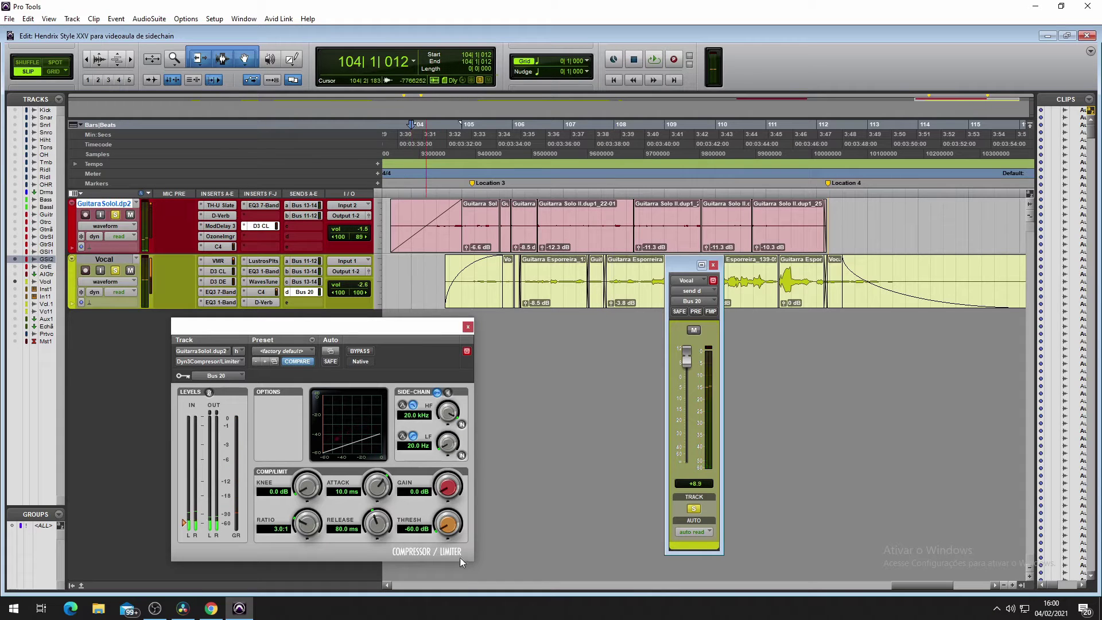
drag(449, 532, 460, 494)
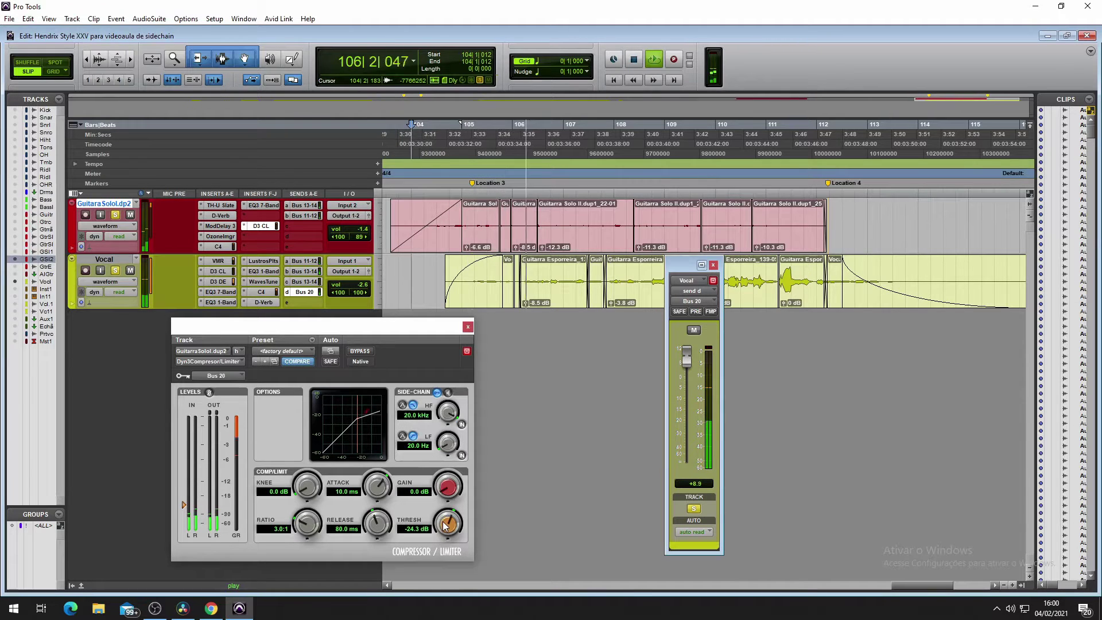
drag(447, 529, 447, 525)
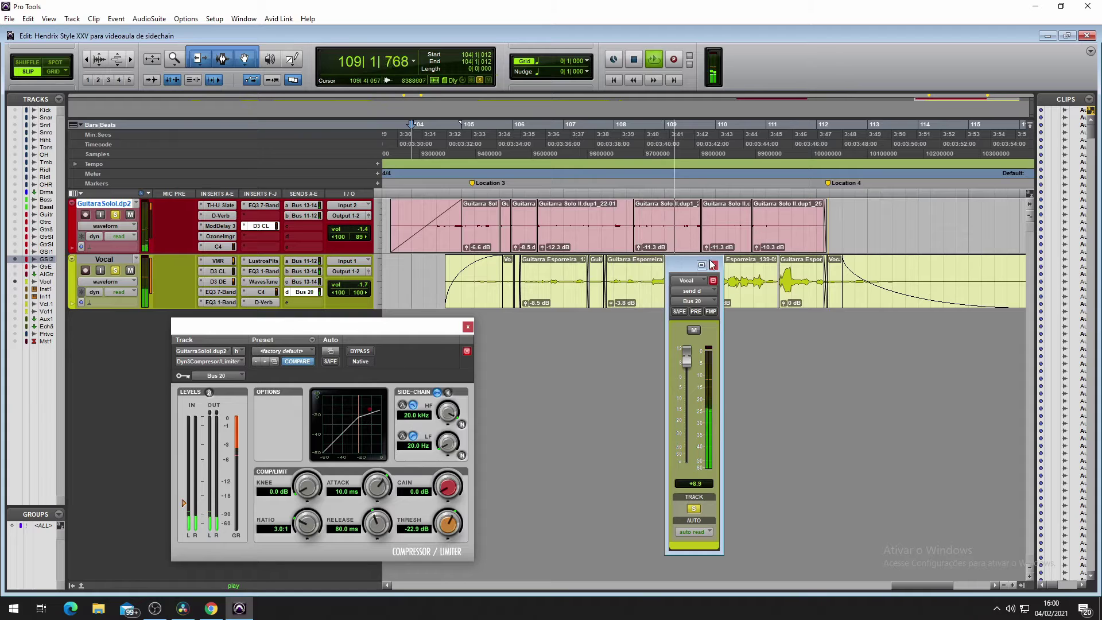
- Clear the solo and play the passage from bar 104 again to hear the side-chain in the full mix
click(115, 271)
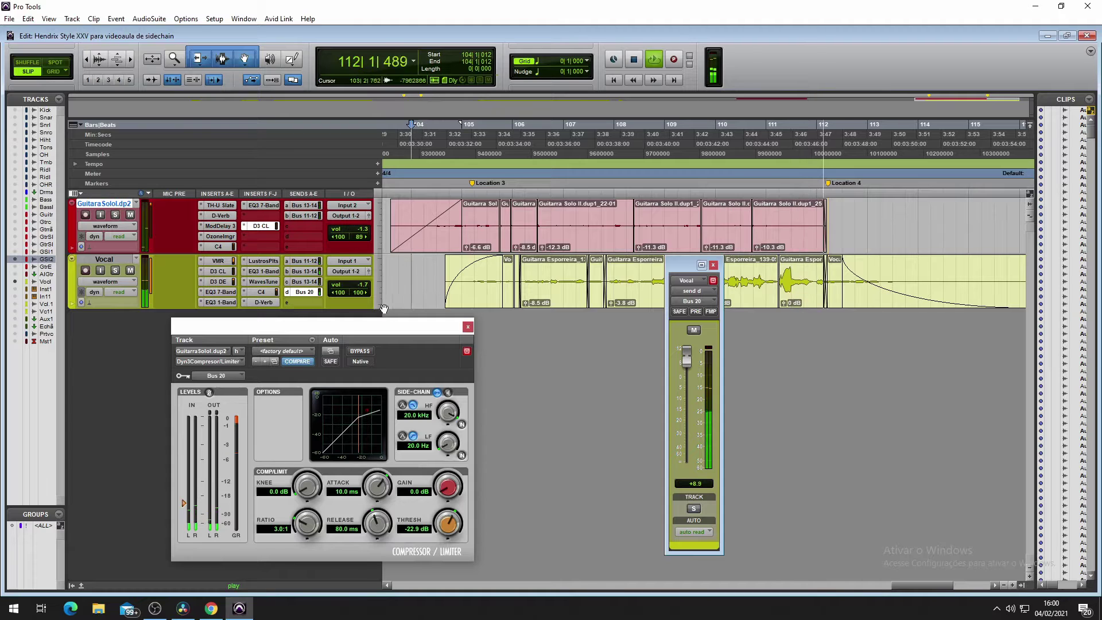
key(space)
click(437, 286)
key(space)
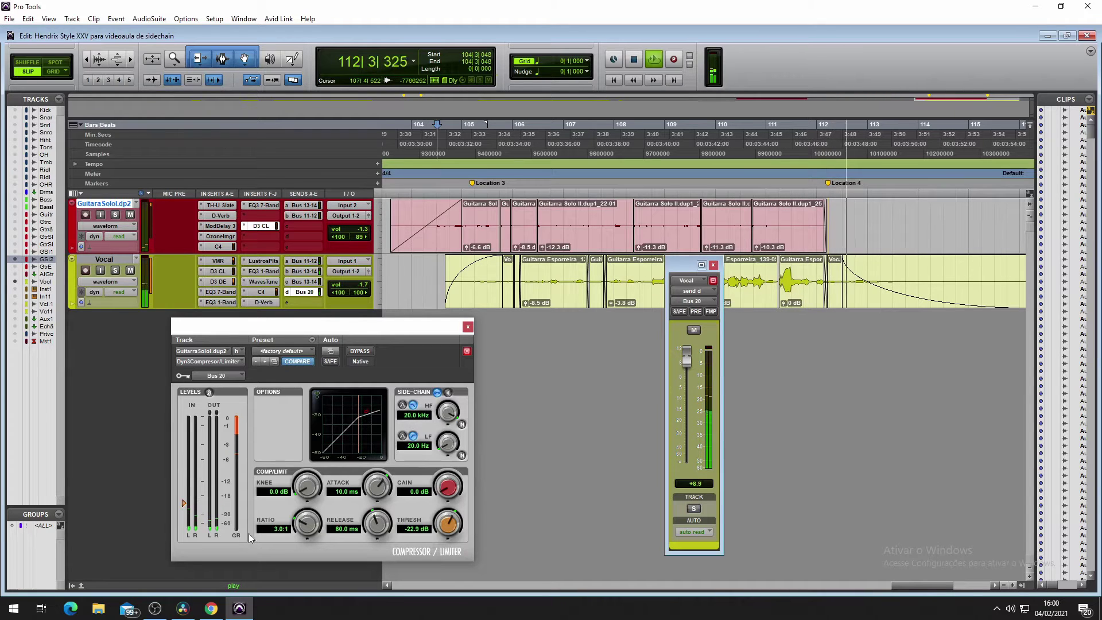
key(space)
mouse_move(182, 616)
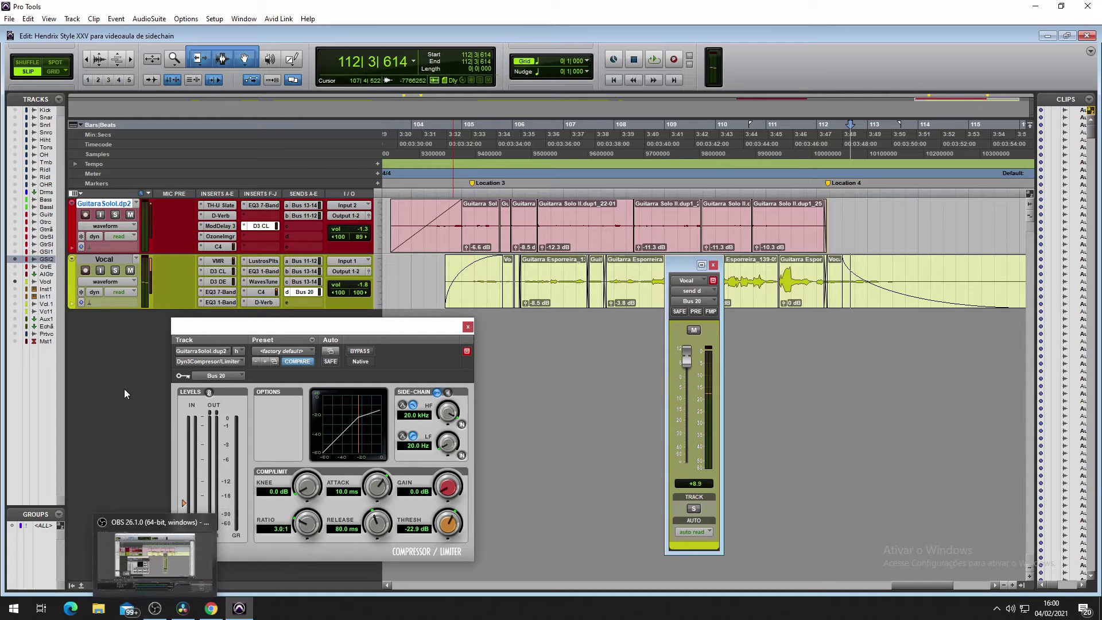
click(154, 608)
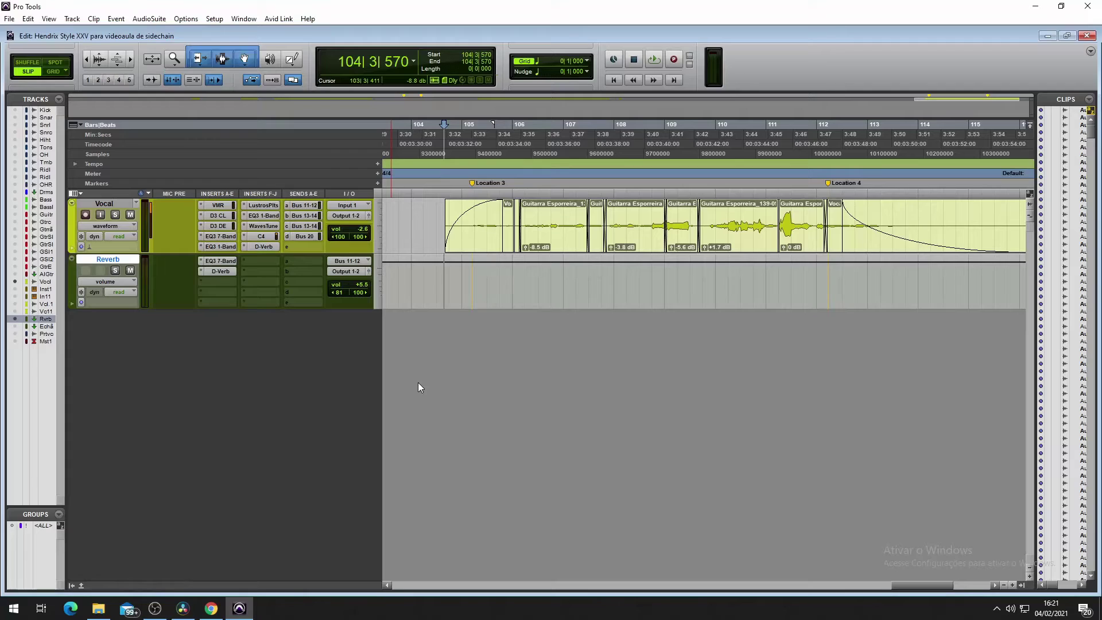
- Play the vocal passage to listen to the Vocal and Reverb tracks
key(space)
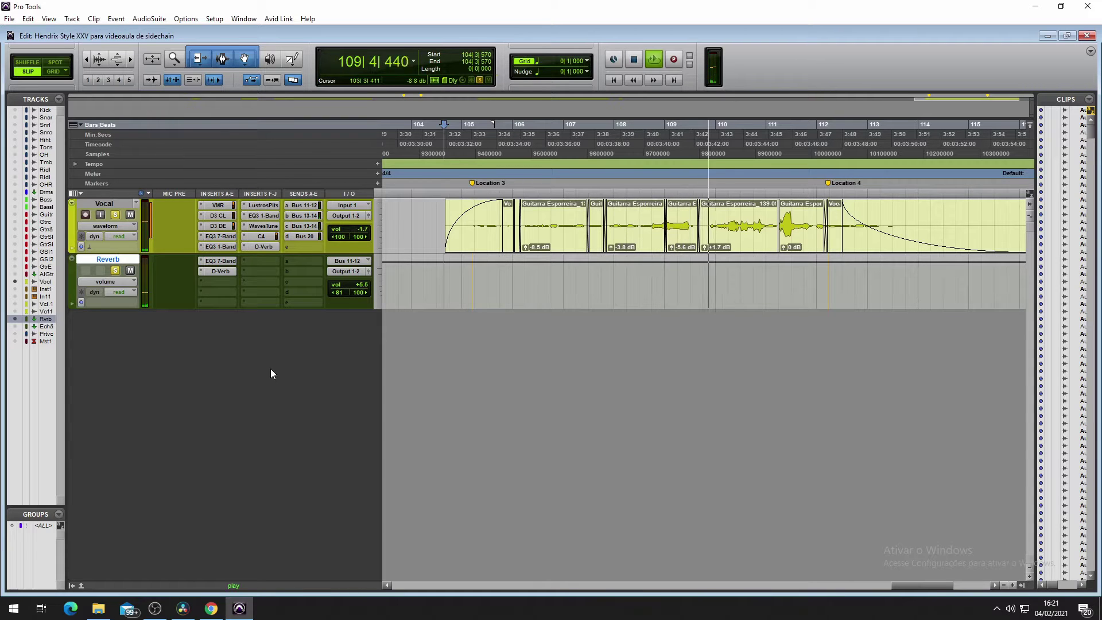
key(space)
- Insert the stereo Dyn3 Compressor/Limiter in insert slot d of the Reverb track
click(218, 282)
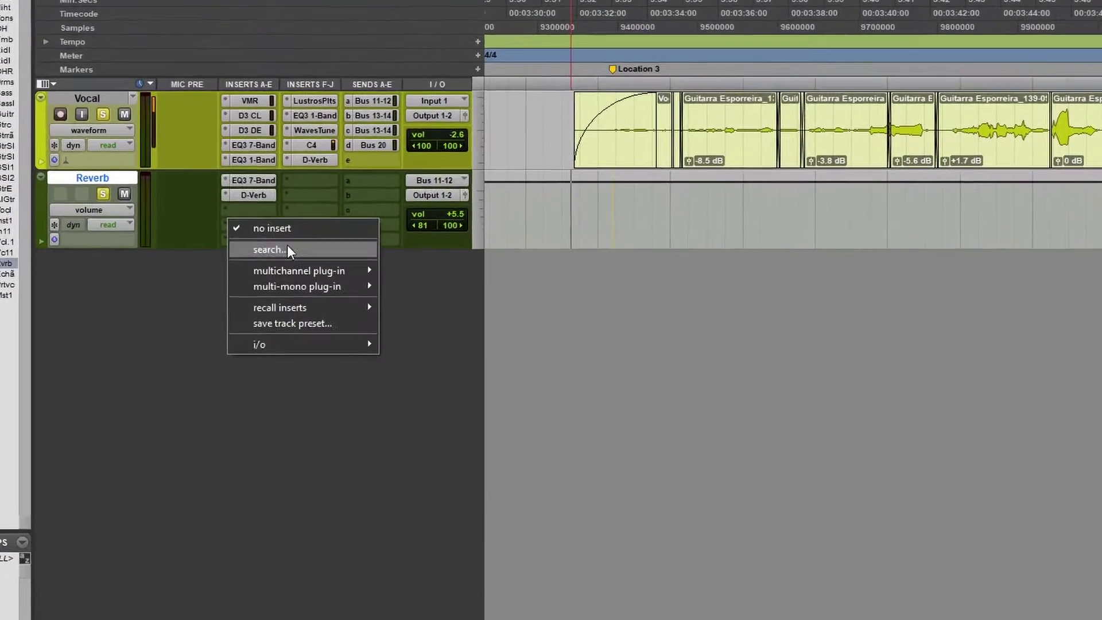
mouse_move(253, 324)
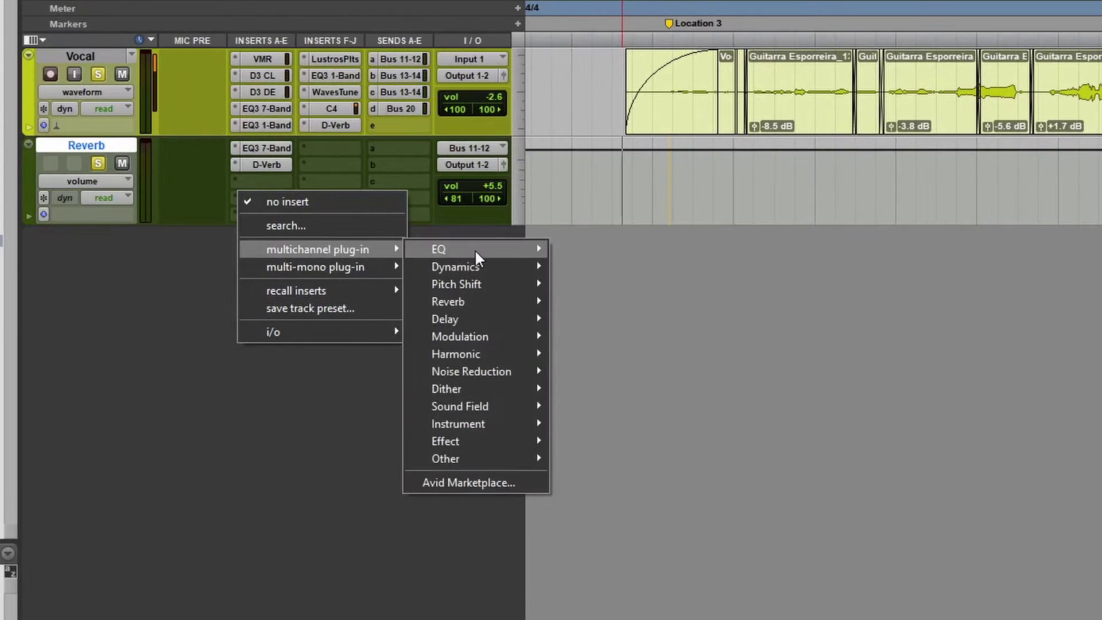
mouse_move(486, 264)
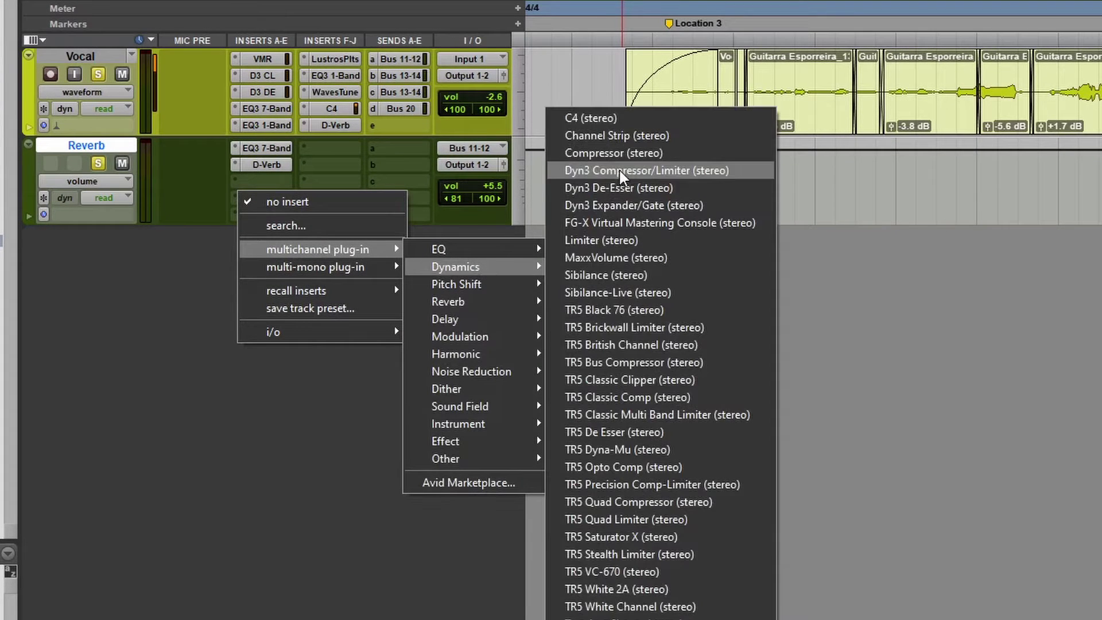
click(619, 167)
- Enable the Reverb compressor's external side-chain and set its key input to Bus 19
click(591, 366)
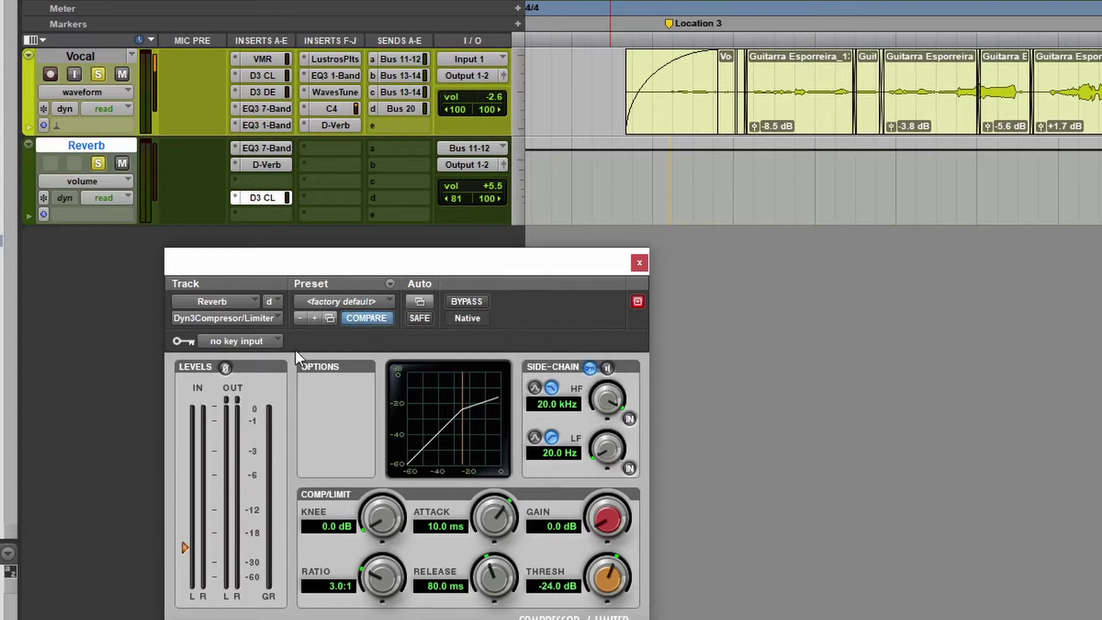
click(271, 340)
mouse_move(327, 411)
click(471, 324)
- Add a send from the Vocal track to Bus 19 and raise its level to +6.2 dB
click(390, 126)
mouse_move(450, 196)
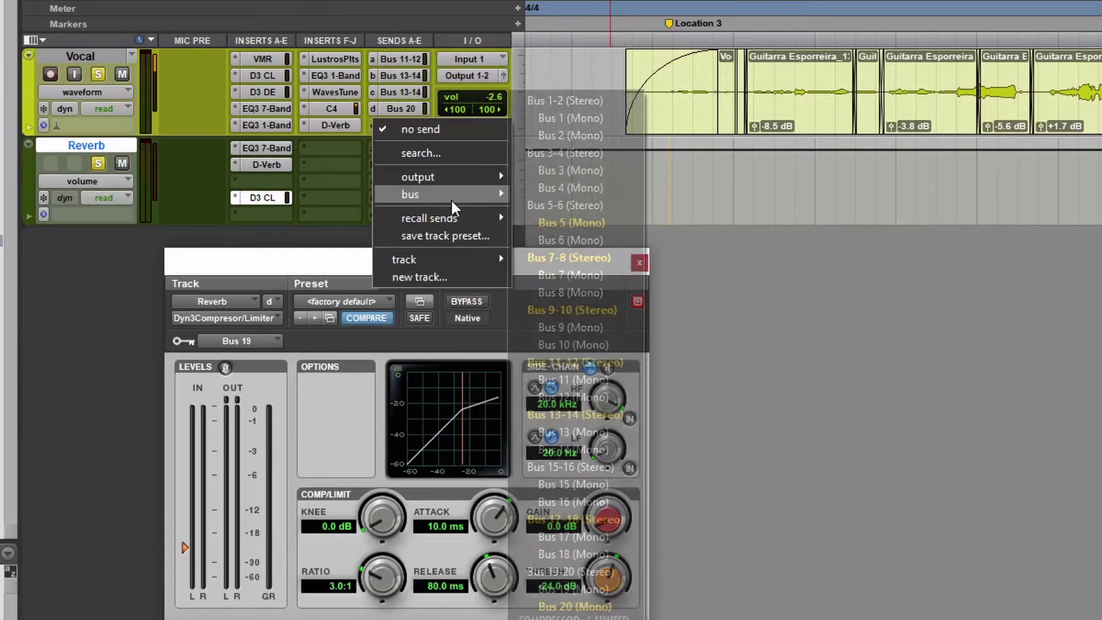
click(566, 586)
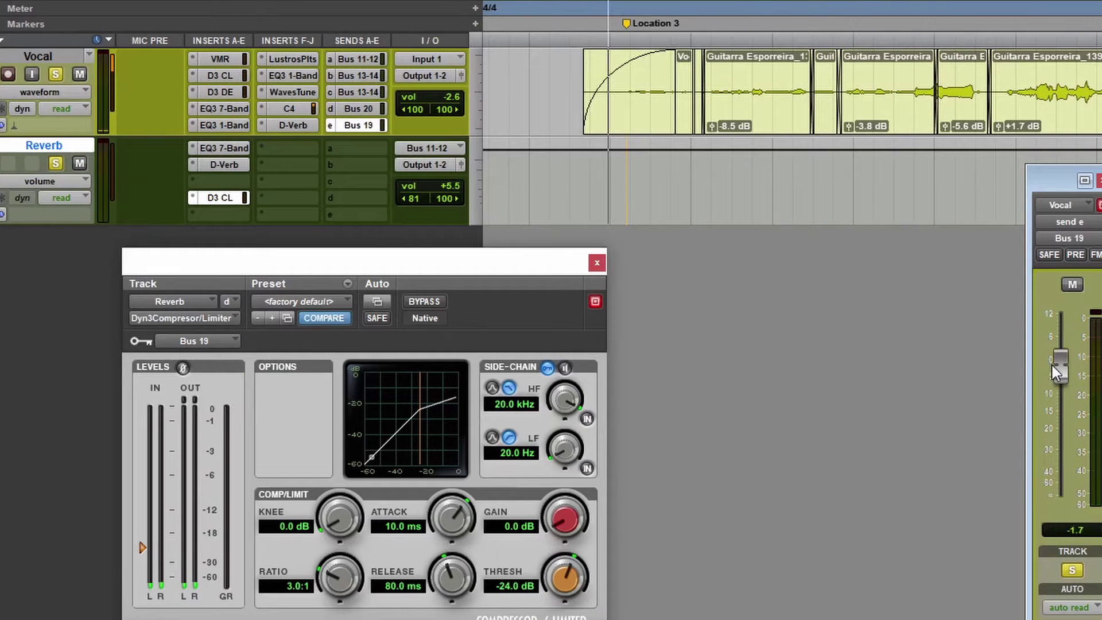
drag(1094, 365, 1096, 338)
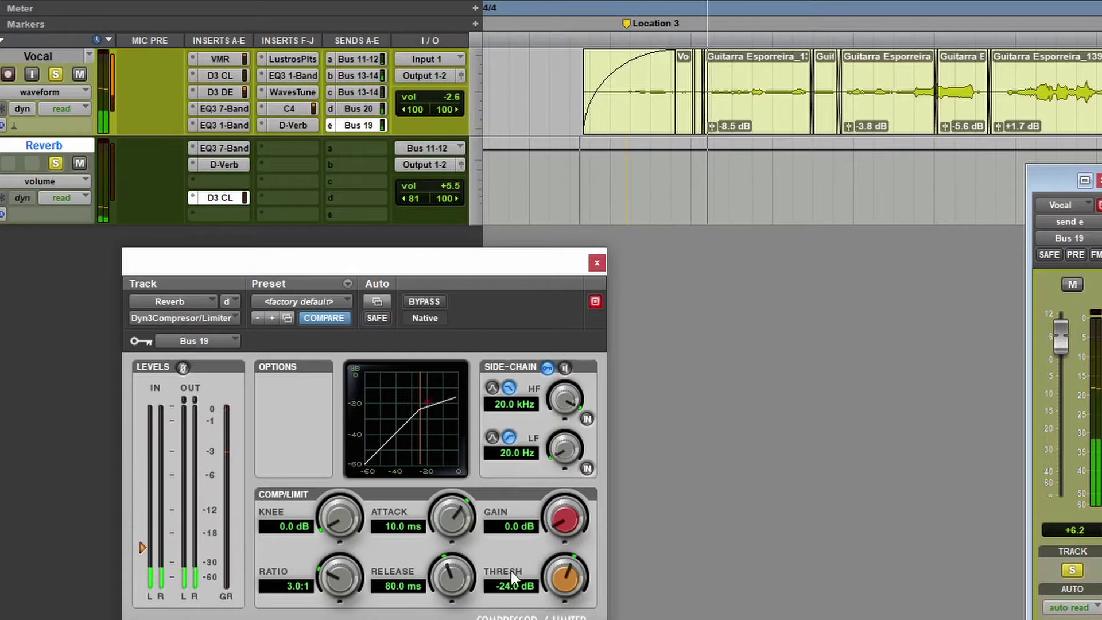
- Set the Reverb compressor's threshold to -26.0 dB and its ratio to 4.0:1 while the vocal passage plays
drag(570, 580, 572, 606)
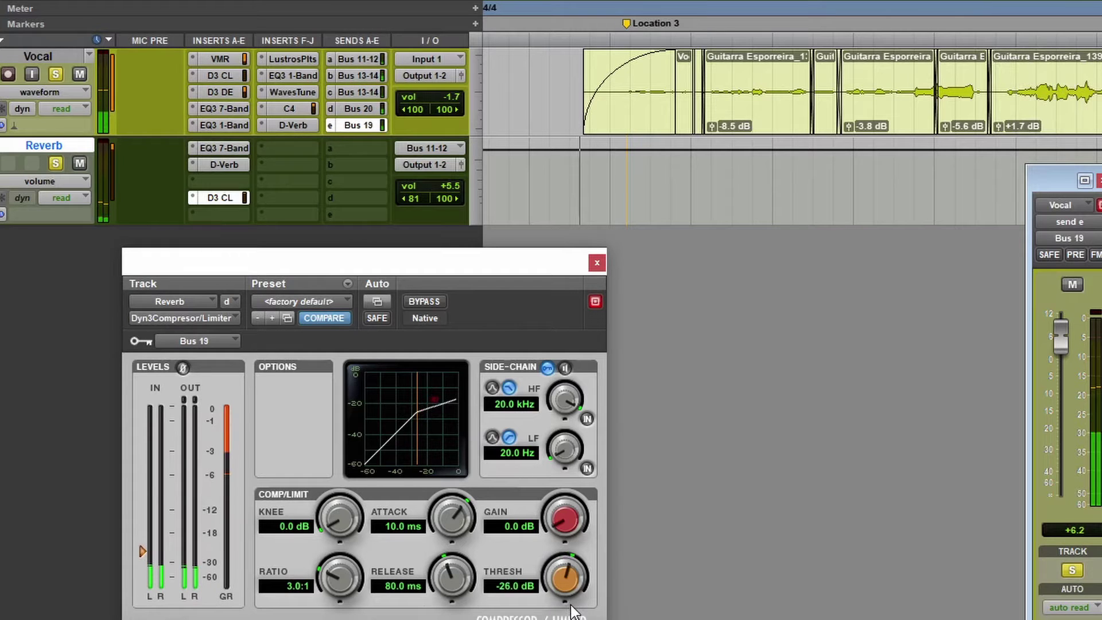
drag(333, 586, 335, 564)
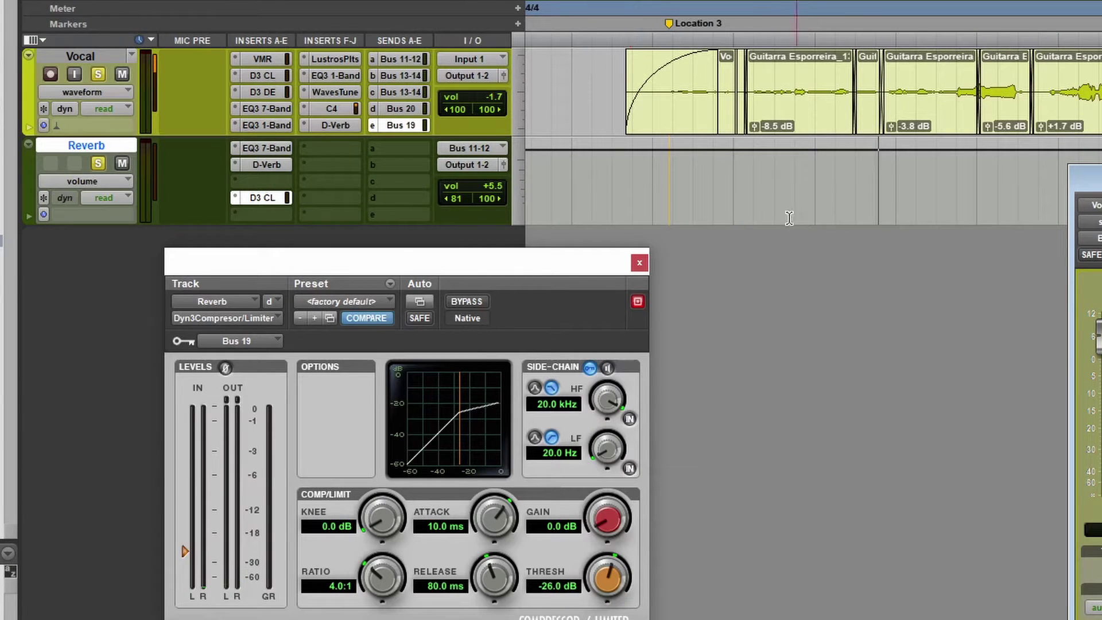
- Mark the gaps between the vocal phrases and the stretch after the last one on the Reverb track
drag(721, 177, 730, 180)
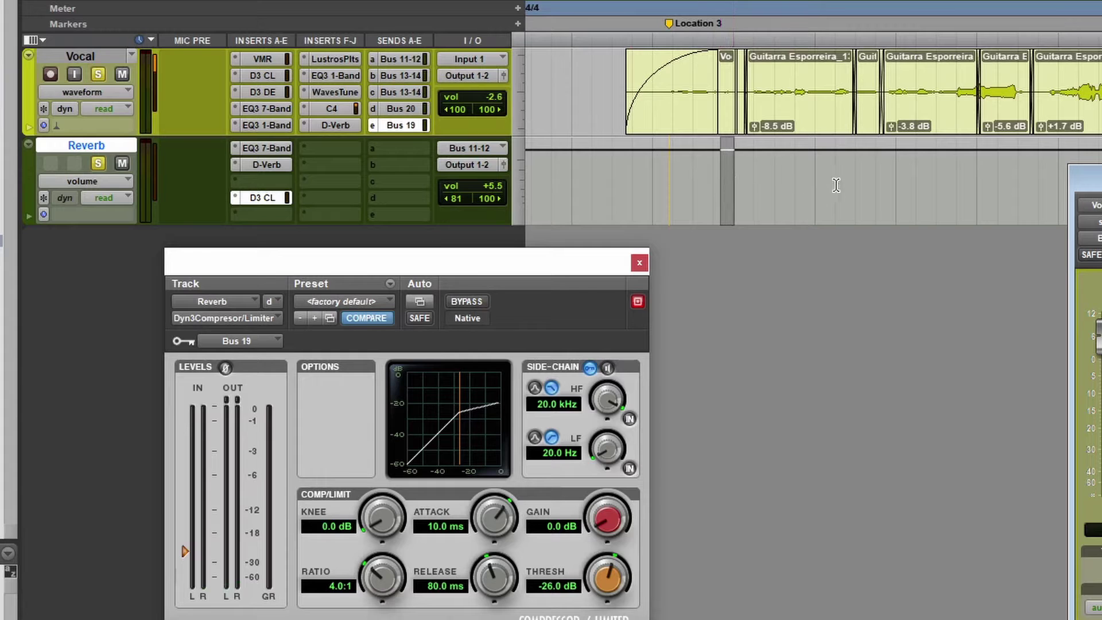
drag(1020, 190, 1052, 189)
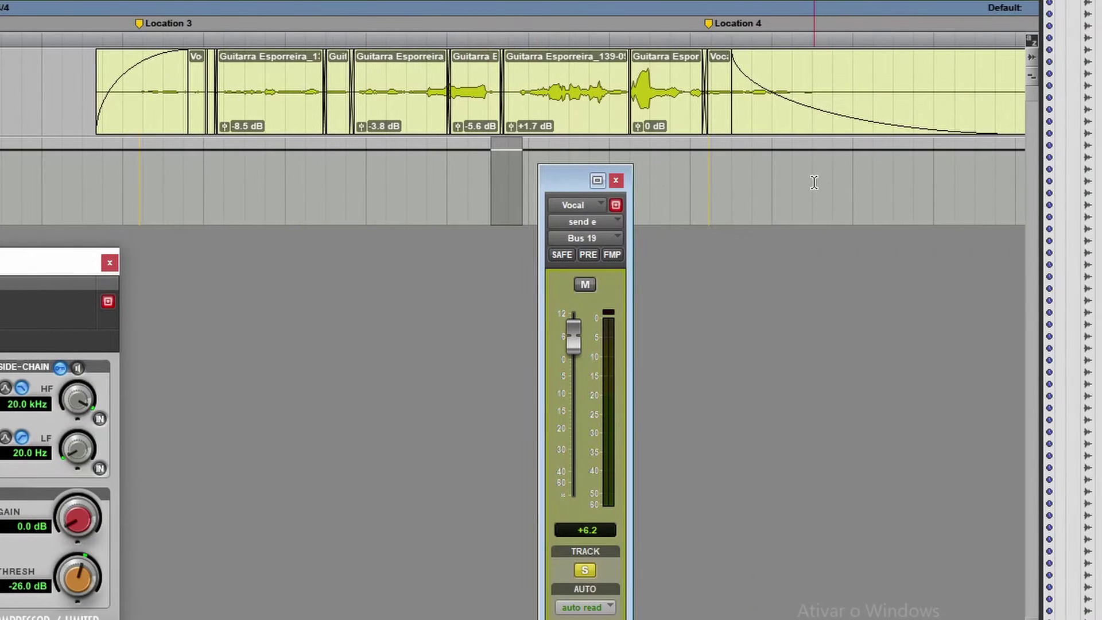
drag(814, 181, 982, 192)
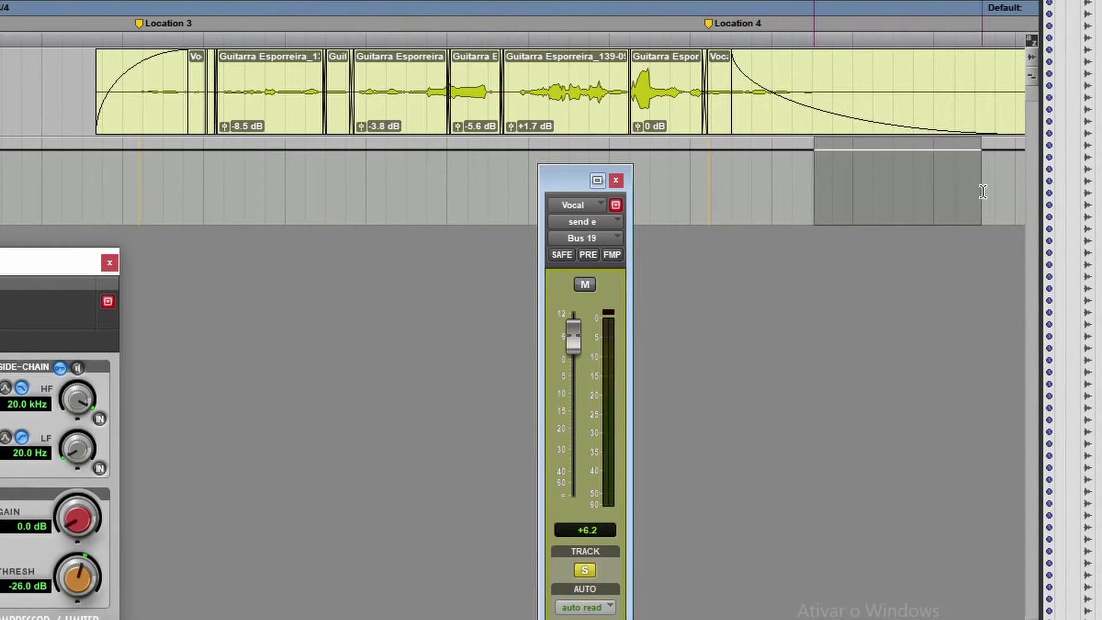
- Unsolo the Vocal track to audition the Reverb alone from before the first vocal clip, and clear the Reverb's solo
click(84, 175)
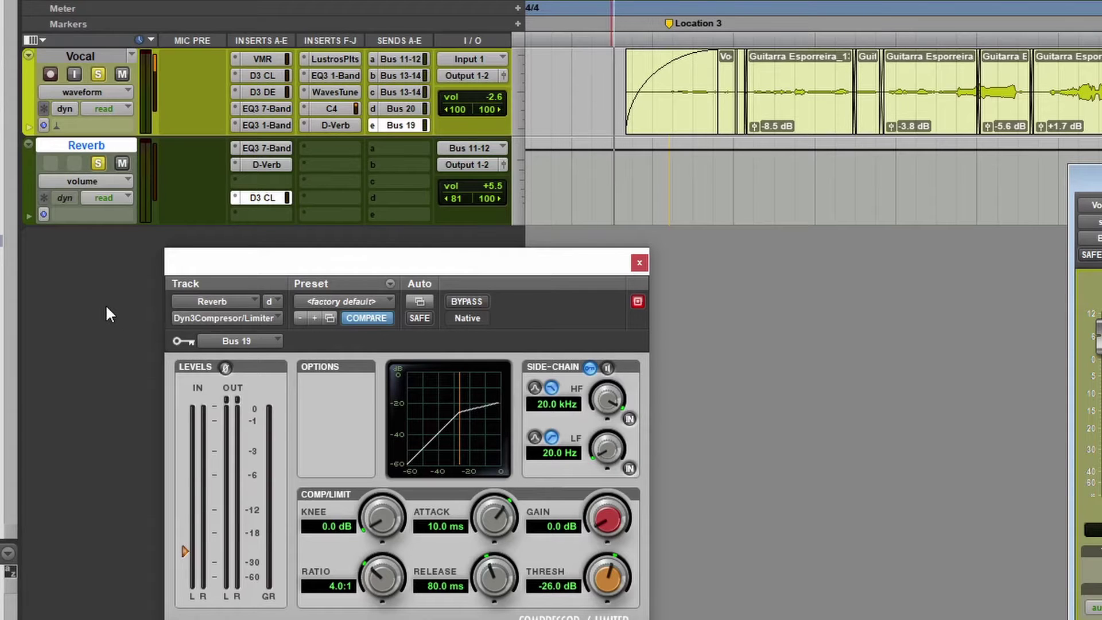
click(99, 73)
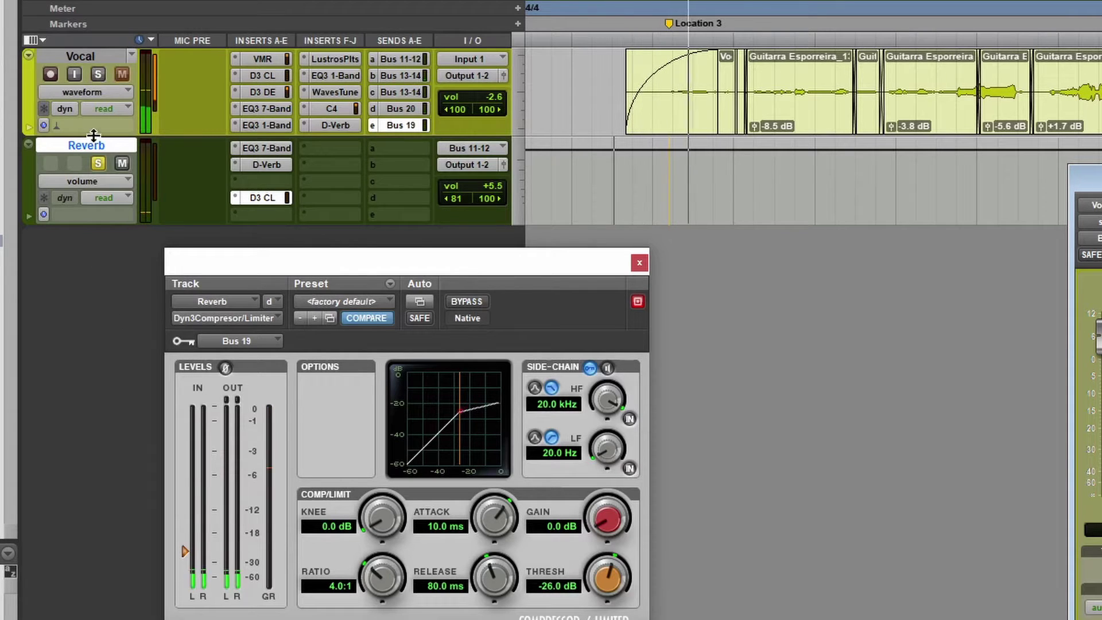
click(99, 164)
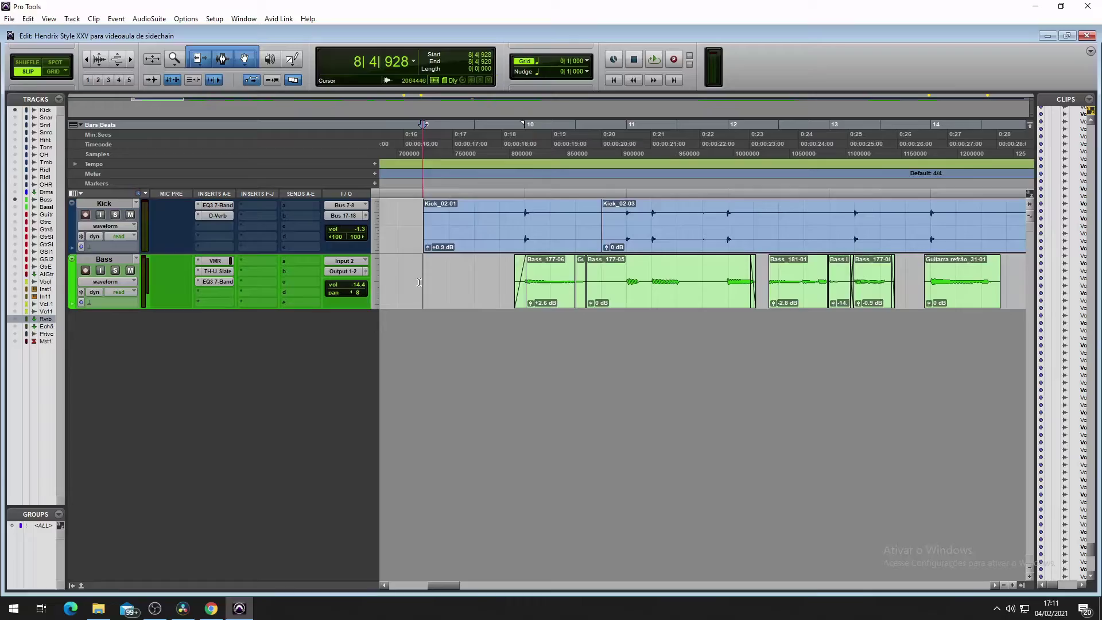
- Play the Kick and Bass tracks from around bar 9, and return to just before the first Bass clip
key(space)
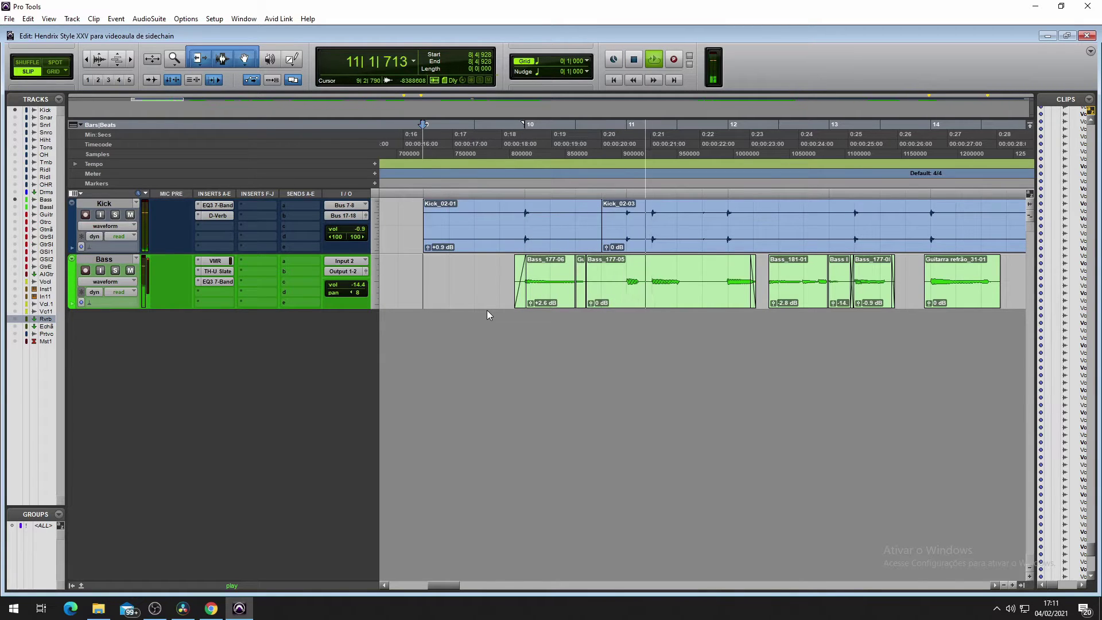
scroll(580, 325, down, 1)
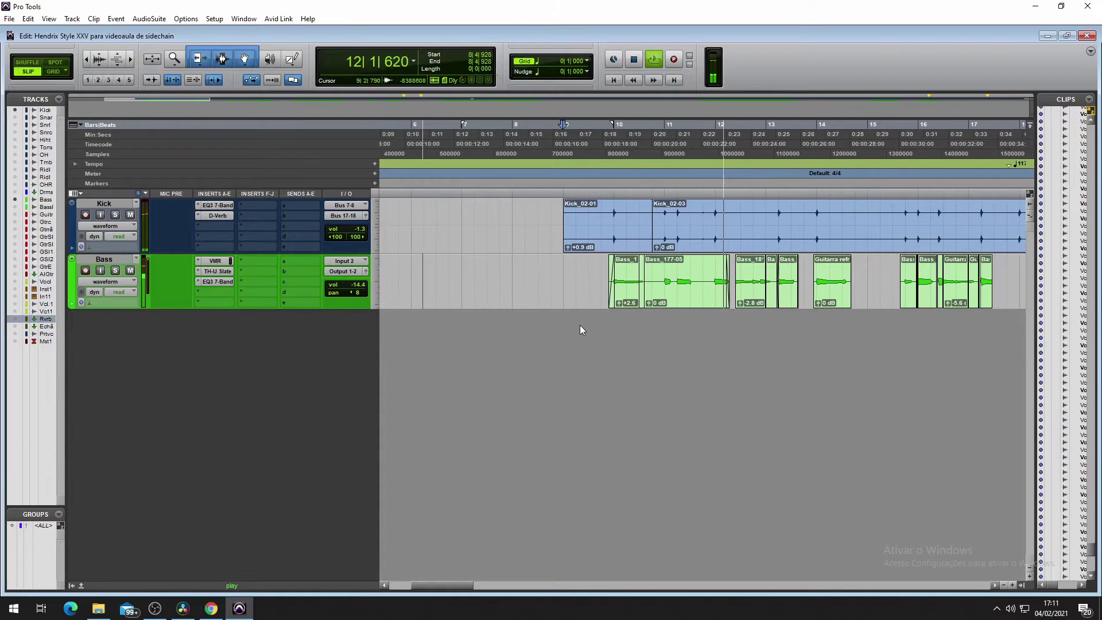
scroll(579, 326, right, 2)
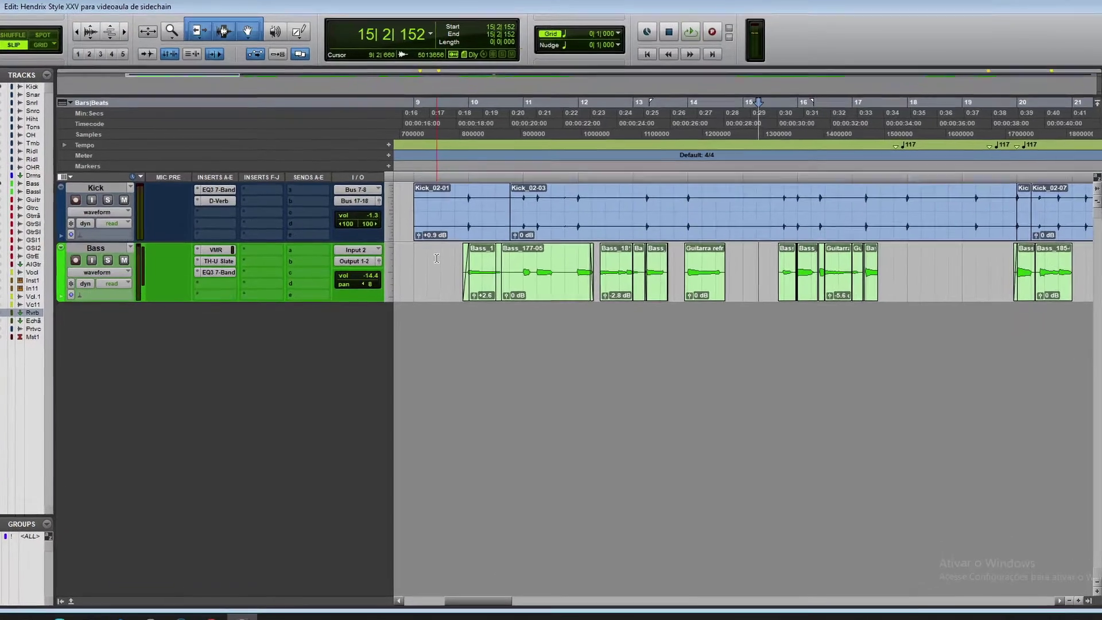
key(space)
click(419, 277)
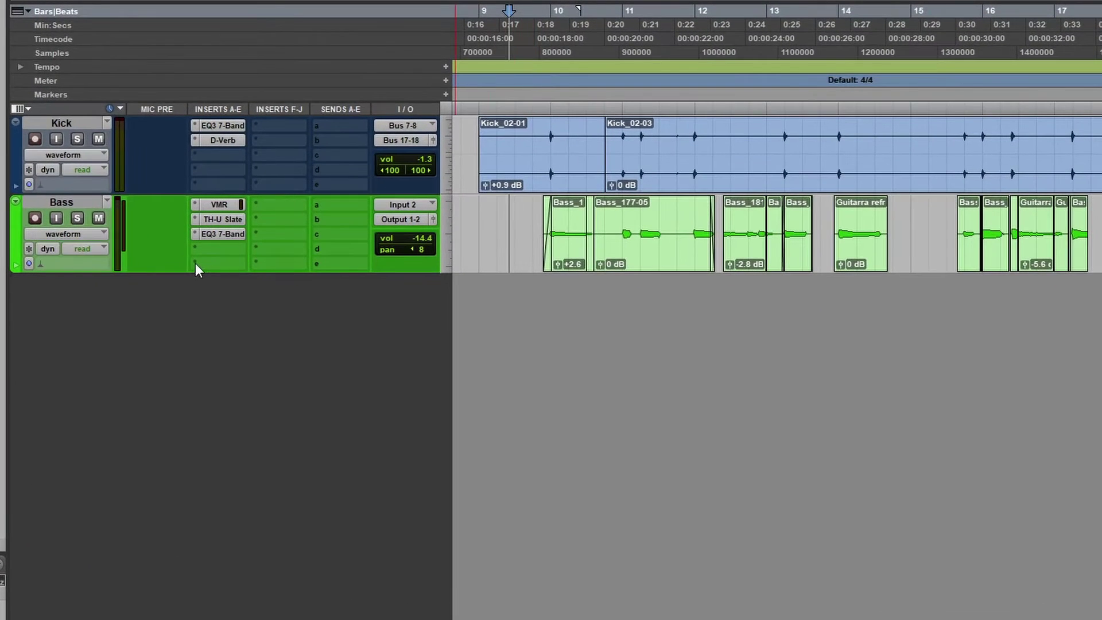
- Insert the Dyn3 Compressor/Limiter in insert slot e of the Bass track and place its window over the tracks
click(195, 263)
mouse_move(246, 304)
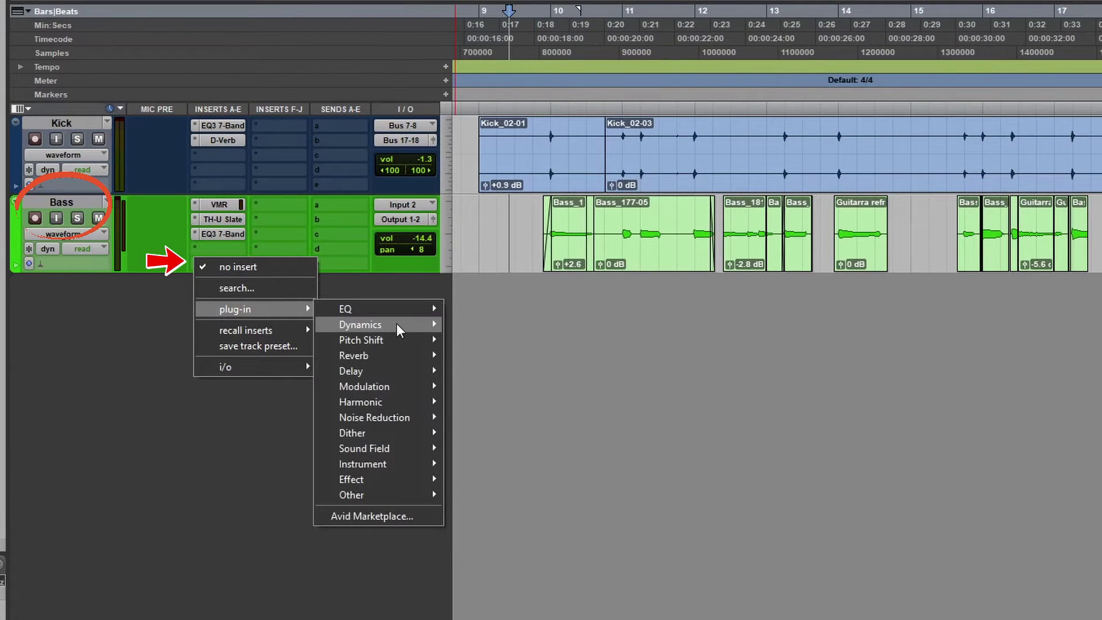
mouse_move(405, 323)
click(488, 3)
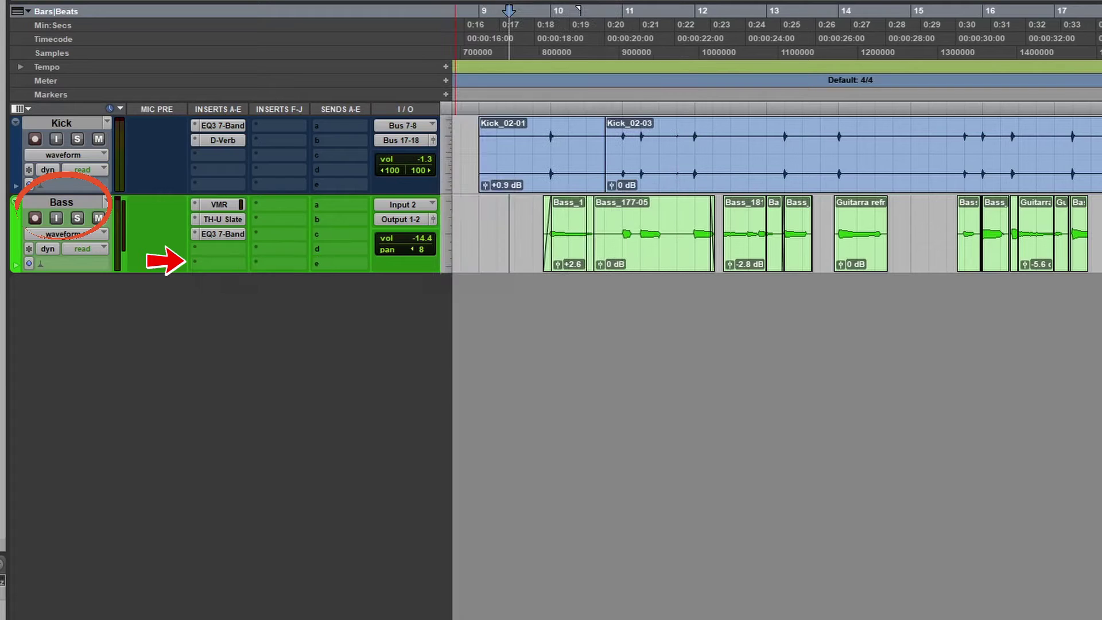
drag(408, 310, 616, 220)
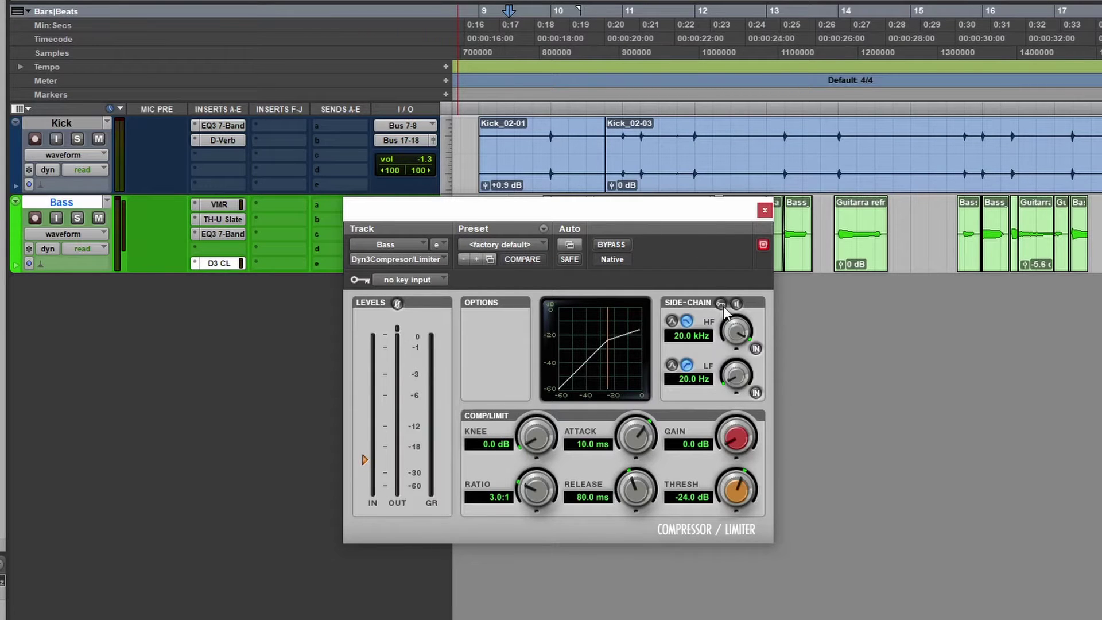
- Enable the Bass compressor's external side-chain with Bus 5 as its key input
click(439, 279)
mouse_move(471, 308)
click(591, 399)
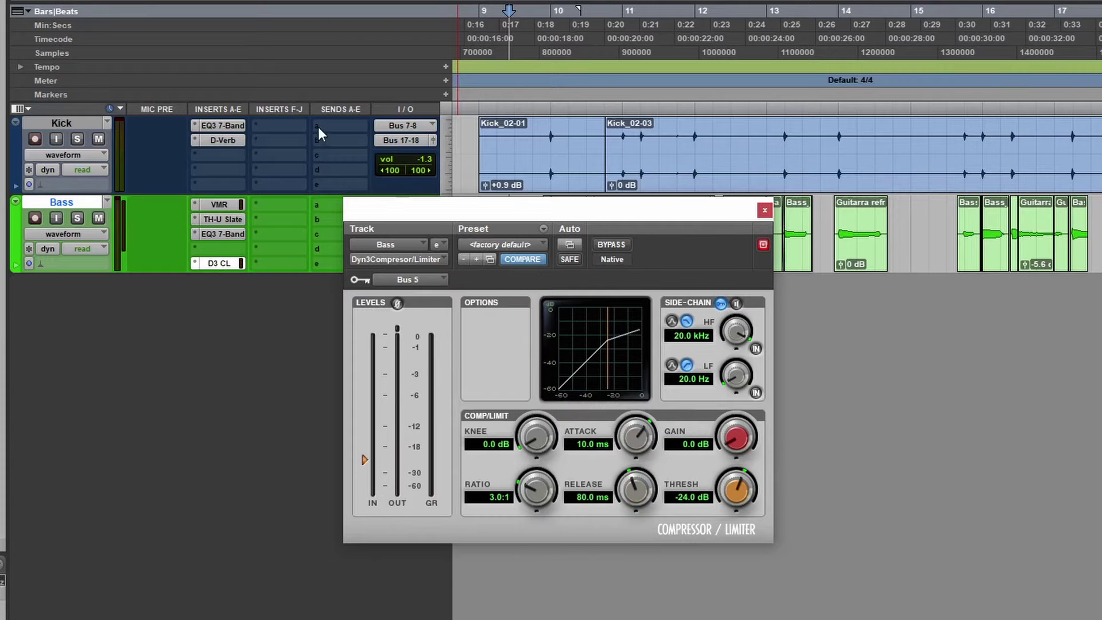
- Add a send from the Kick track to Bus 5 and raise its level to +3.3 dB during playback
click(318, 126)
mouse_move(345, 193)
click(505, 267)
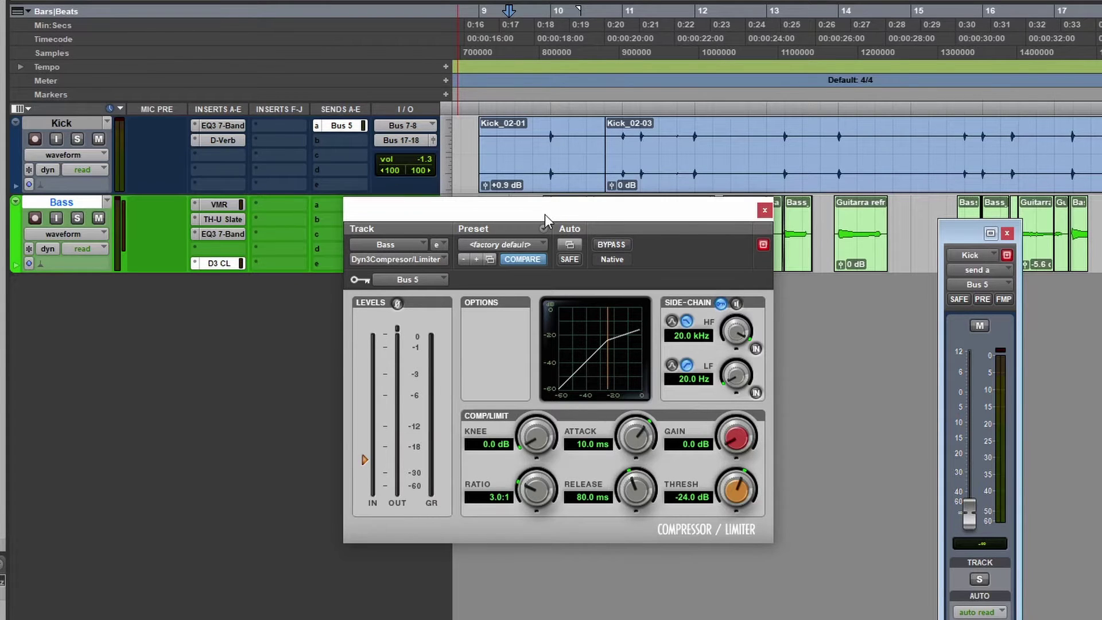
drag(545, 215, 564, 296)
key(space)
drag(968, 514, 953, 383)
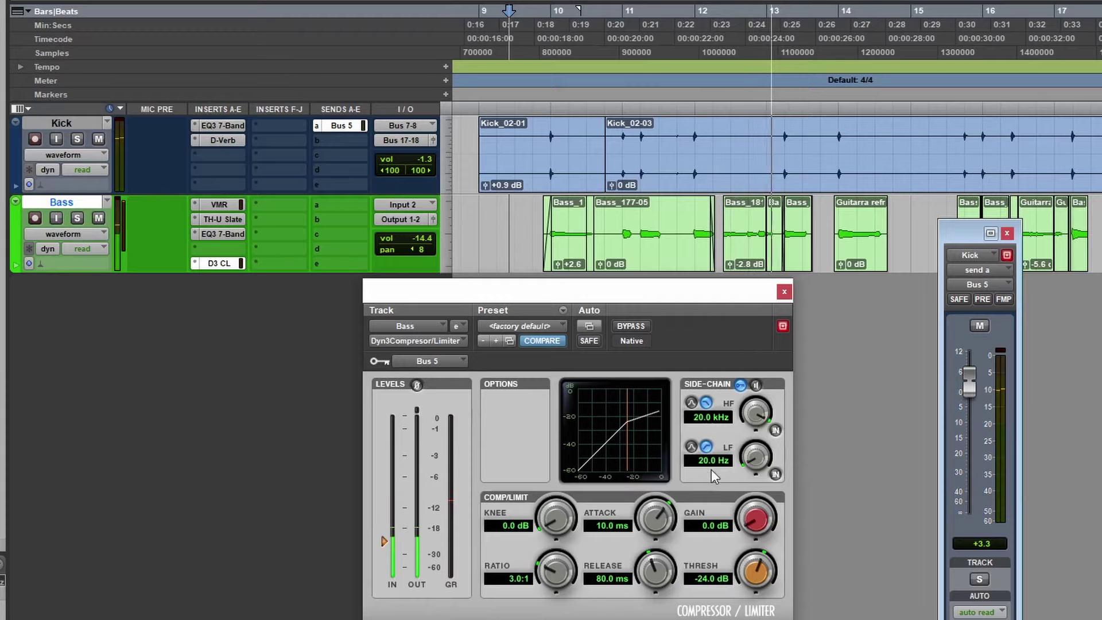
- Set the Bass compressor's knee to 4.2 dB, ratio to 3.8:1, attack to 703.3 µs and release to 23.2 ms
drag(546, 521, 551, 492)
drag(577, 597, 560, 577)
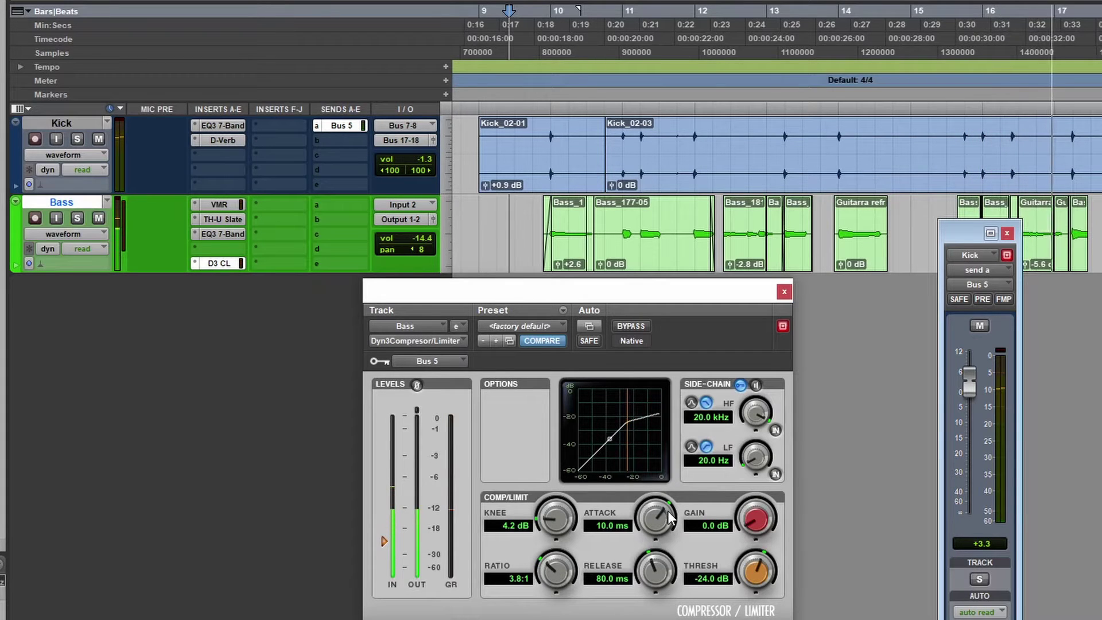
drag(670, 517, 649, 555)
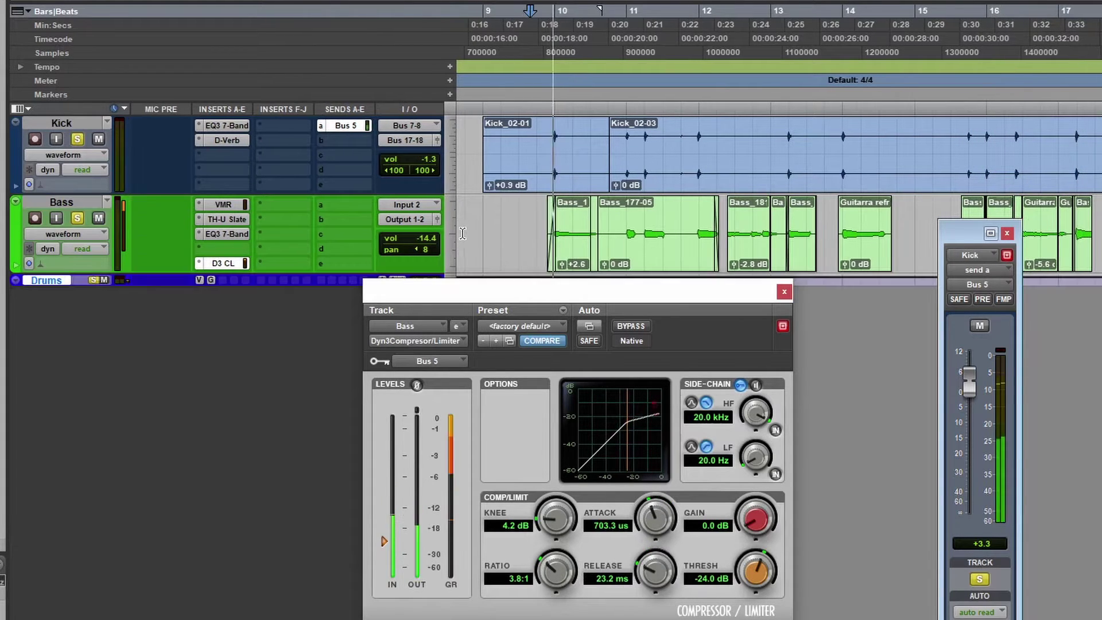